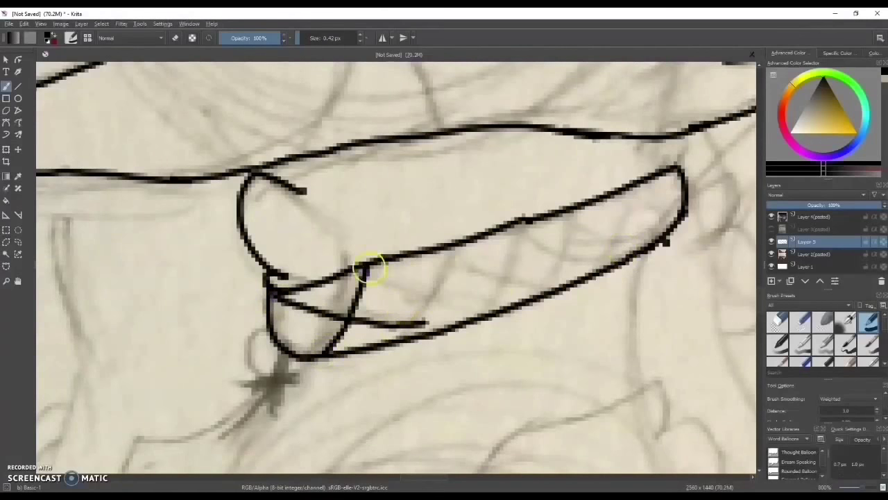
# - Finish inking the lacing on the right fox's collar and the cross charm with its loop hanging below
pyautogui.moveTo(278, 333); pyautogui.dragTo(277, 417)
pyautogui.moveTo(274, 333); pyautogui.dragTo(260, 361)
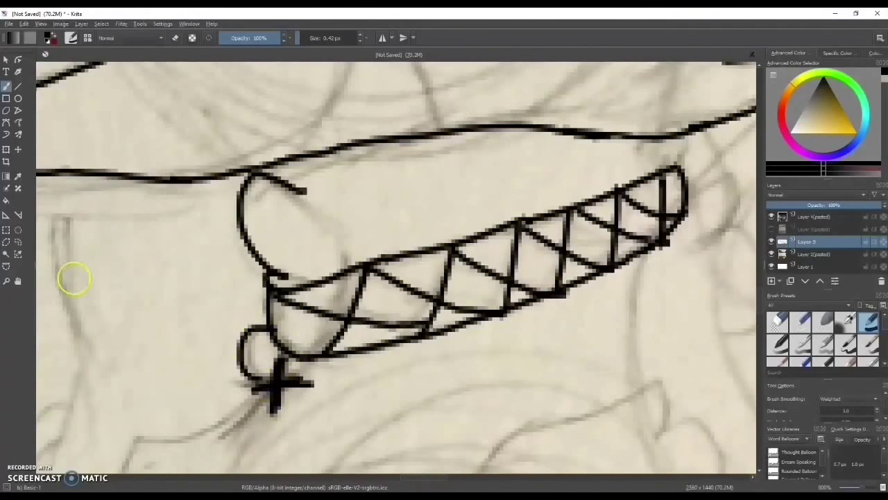
# - Ink the right fox's chest fur outline from the charm to the paper's lower edge, undoing and redrawing poor strokes
pyautogui.scroll(-2, 75, 277)
pyautogui.moveTo(367, 143)
pyautogui.mouseDown()
pyautogui.moveTo(208, 214)
pyautogui.moveTo(239, 278)
pyautogui.mouseUp()
pyautogui.scroll(-2, 239, 274)
pyautogui.scroll(2, 273, 236)
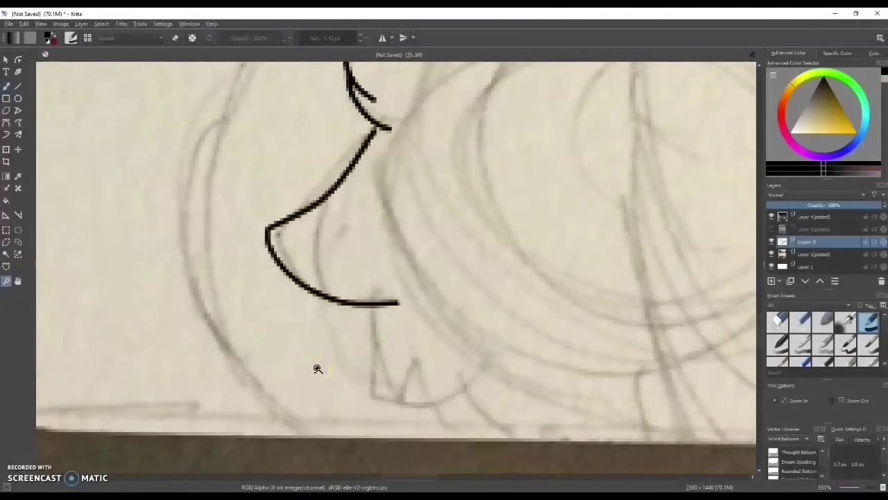
pyautogui.hotkey('ctrl', 'z')
pyautogui.moveTo(272, 217)
pyautogui.mouseDown()
pyautogui.moveTo(337, 291)
pyautogui.moveTo(485, 383)
pyautogui.mouseUp()
pyautogui.scroll(3, 78, 290)
pyautogui.scroll(-2, 78, 290)
pyautogui.moveTo(238, 208)
pyautogui.mouseDown()
pyautogui.moveTo(407, 134)
pyautogui.moveTo(535, 416)
pyautogui.mouseUp()
# - Ink the right fox's front leg lines and shoulder fur tufts down to the paper's edge
pyautogui.click(6, 86)
pyautogui.hotkey('ctrl', 'z')
pyautogui.moveTo(422, 104)
pyautogui.mouseDown()
pyautogui.moveTo(545, 426)
pyautogui.moveTo(571, 456)
pyautogui.mouseUp()
pyautogui.moveTo(212, 79); pyautogui.dragTo(231, 451)
pyautogui.scroll(-3, 317, 264)
pyautogui.scroll(3, 458, 326)
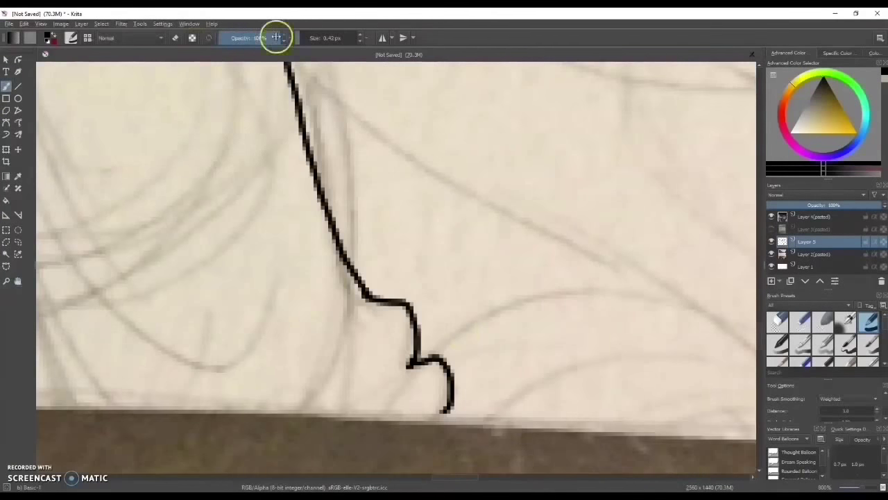
pyautogui.scroll(-4, 138, 173)
pyautogui.press('b')
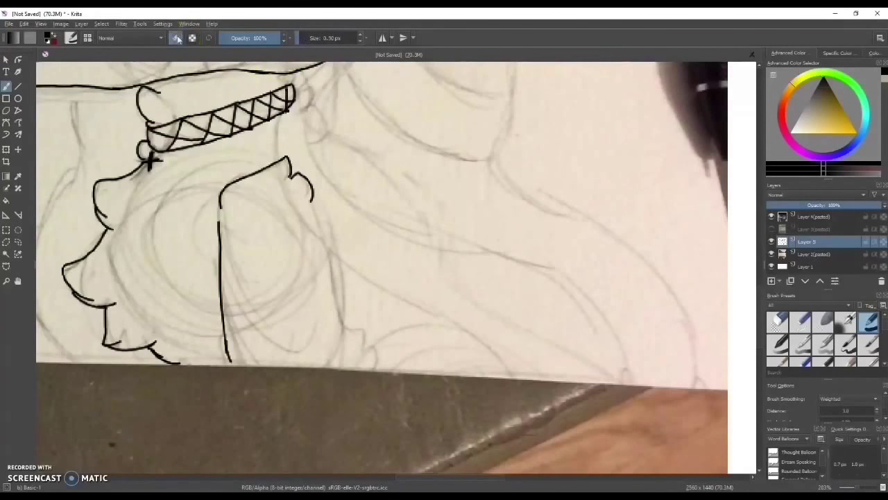
# - Ink the right fox's back line and tail outline down to the paper's edge with a 0.56 px brush
pyautogui.hotkey('ctrl', 'z')
pyautogui.scroll(-2, 356, 370)
pyautogui.scroll(2, 103, 234)
pyautogui.moveTo(413, 416); pyautogui.dragTo(373, 377)
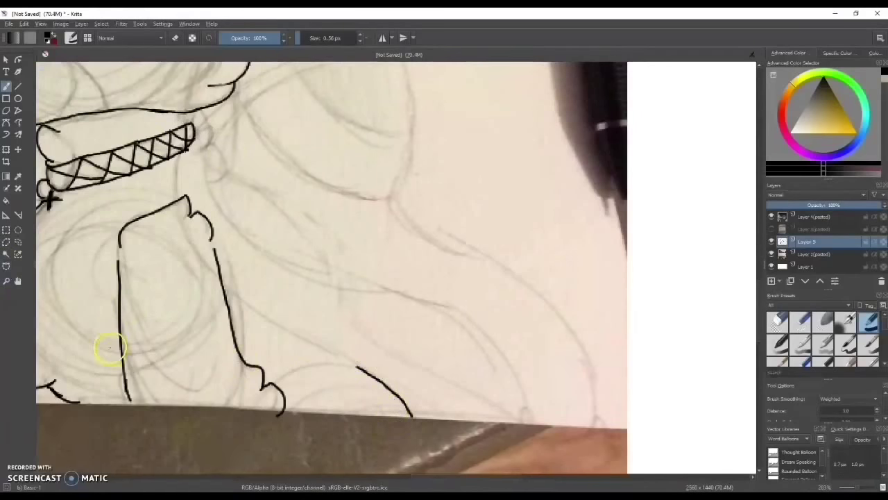
pyautogui.scroll(2, 62, 292)
pyautogui.moveTo(504, 400)
pyautogui.mouseDown()
pyautogui.moveTo(295, 270)
pyautogui.moveTo(238, 161)
pyautogui.mouseUp()
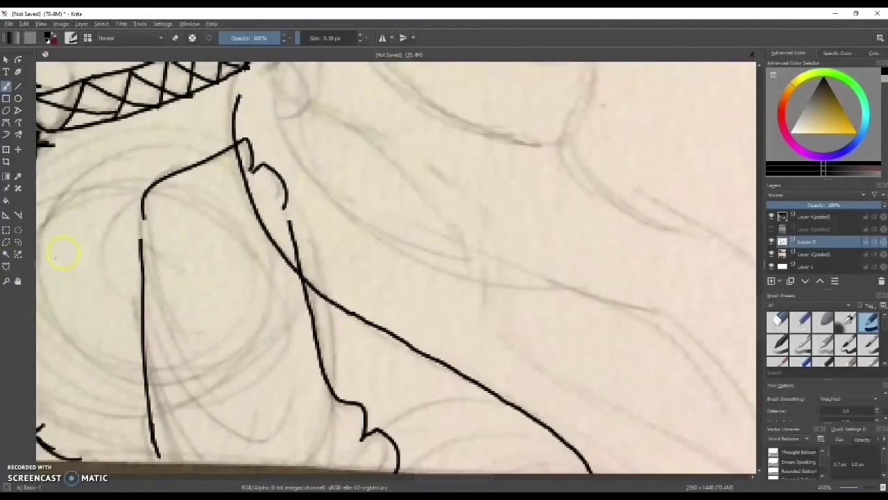
pyautogui.scroll(-2, 64, 254)
pyautogui.scroll(2, 299, 298)
pyautogui.moveTo(269, 247); pyautogui.dragTo(474, 423)
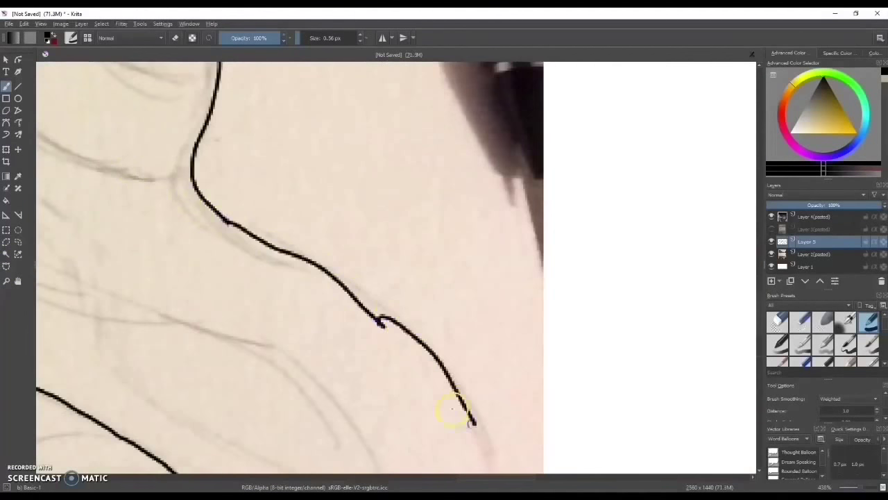
# - Erase the shoulder fur tufts overlapping the right fox's back line with a 5.17 px eraser
pyautogui.scroll(-2, 452, 411)
pyautogui.scroll(2, 85, 113)
pyautogui.press('e')
pyautogui.moveTo(246, 392); pyautogui.dragTo(192, 258)
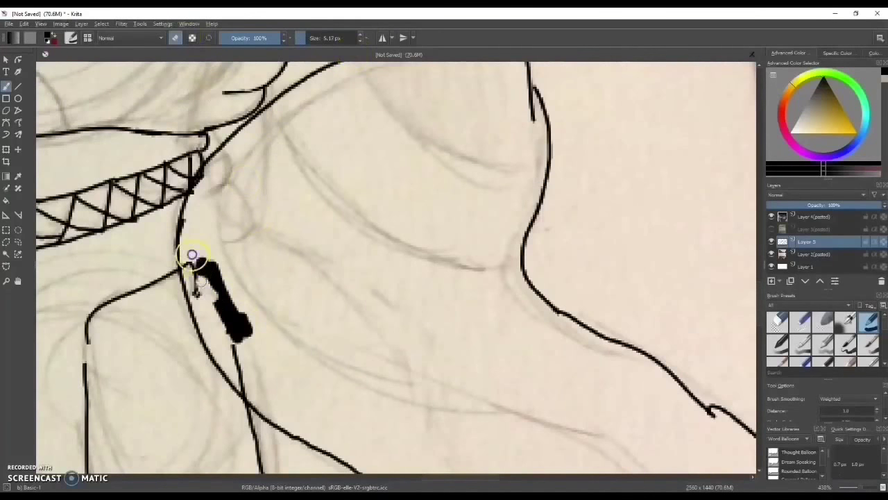
# - Hide the inked paper photo on Layer 3(pasted) and show the pencil sketch photo on Layer 2(pasted)
pyautogui.scroll(-6, 139, 268)
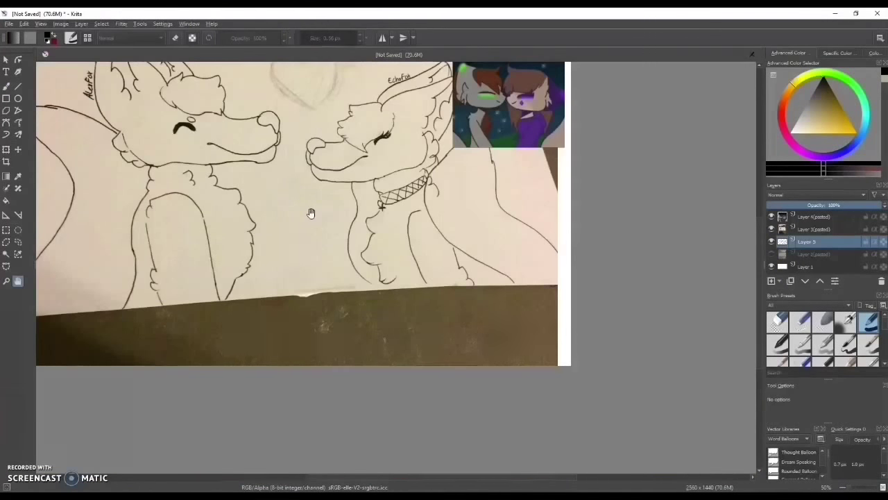
pyautogui.click(770, 229)
pyautogui.click(771, 254)
# - Ink the right fox's near ear with its inner fur edges and the outline of the far ear
pyautogui.scroll(5, 274, 260)
pyautogui.press('b')
pyautogui.moveTo(268, 238)
pyautogui.mouseDown()
pyautogui.moveTo(277, 219)
pyautogui.moveTo(545, 132)
pyautogui.moveTo(609, 136)
pyautogui.moveTo(480, 355)
pyautogui.mouseUp()
pyautogui.moveTo(583, 147); pyautogui.dragTo(485, 204)
pyautogui.moveTo(560, 218); pyautogui.dragTo(597, 144)
pyautogui.moveTo(248, 215); pyautogui.dragTo(564, 70)
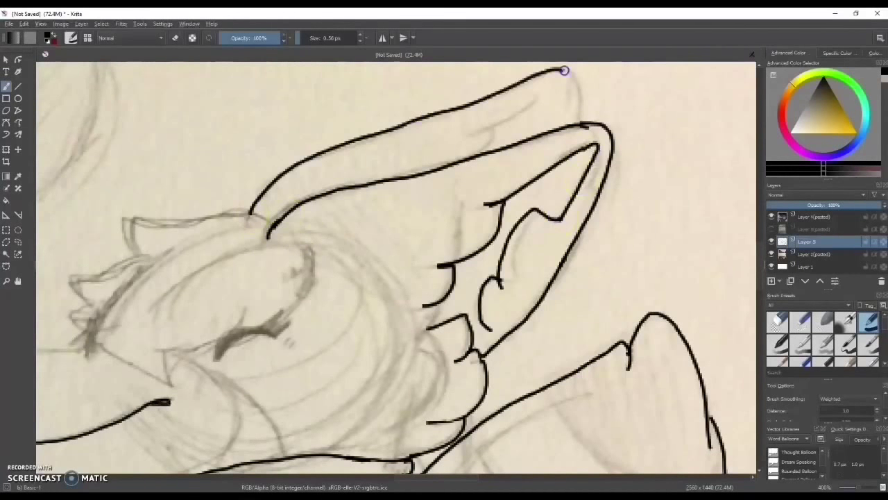
# - Ink the hair tufts over the right fox's forehead and the front outline of its neck and body
pyautogui.moveTo(136, 215); pyautogui.dragTo(255, 139)
pyautogui.moveTo(389, 132); pyautogui.dragTo(255, 139)
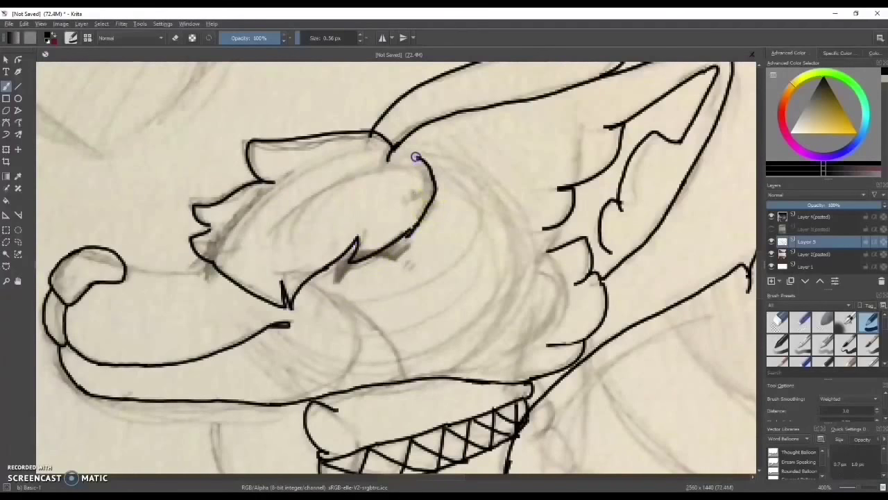
pyautogui.moveTo(190, 260); pyautogui.dragTo(132, 242)
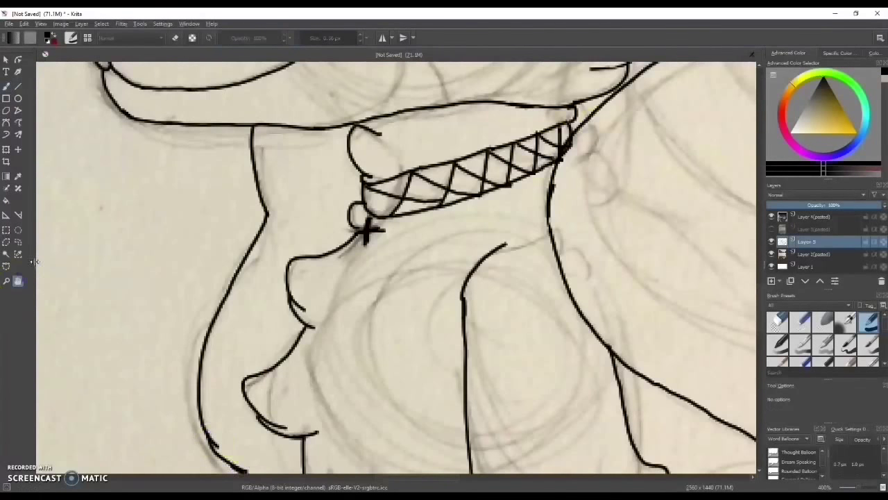
# - Clean up the right fox's lower body lines and ink the joining line behind its cheek fur
pyautogui.moveTo(494, 132); pyautogui.dragTo(496, 196)
pyautogui.scroll(-4, 496, 196)
pyautogui.scroll(3, 298, 349)
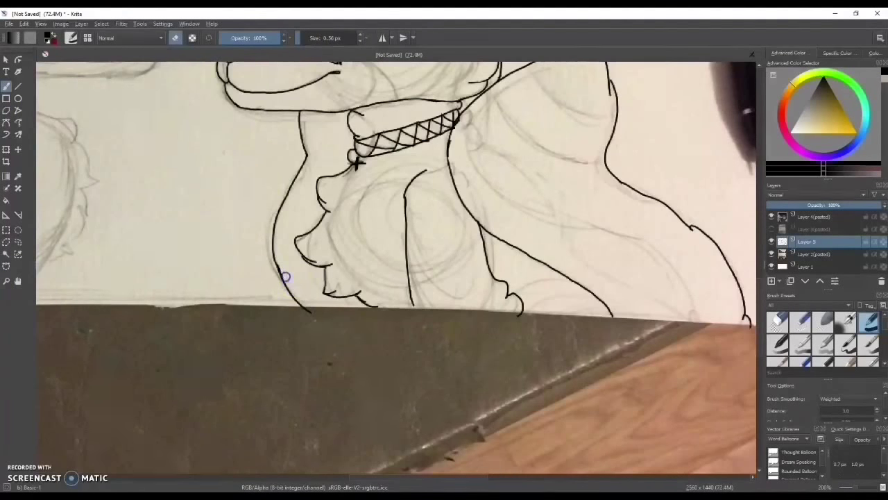
pyautogui.scroll(-4, 522, 317)
pyautogui.scroll(6, 375, 295)
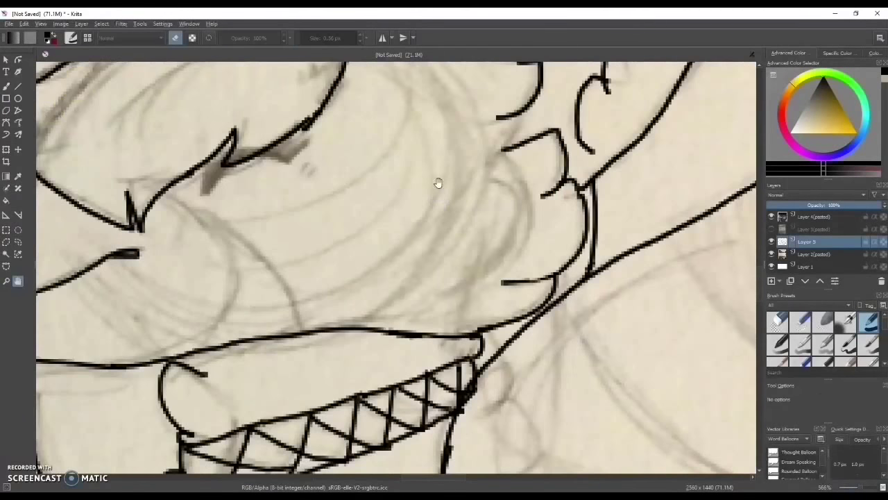
pyautogui.scroll(-4, 375, 295)
pyautogui.scroll(4, 258, 273)
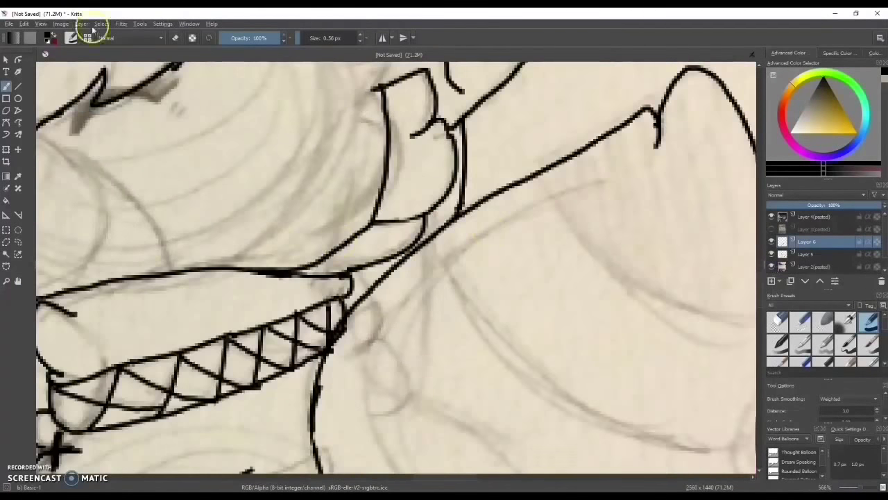
# - Merge the extra line layer into Layer 5 and add a new layer for the left fox
pyautogui.press('e')
pyautogui.press('pagedown')
pyautogui.scroll(-4, 222, 174)
pyautogui.hotkey('ctrl', 'e')
pyautogui.press('Insert')
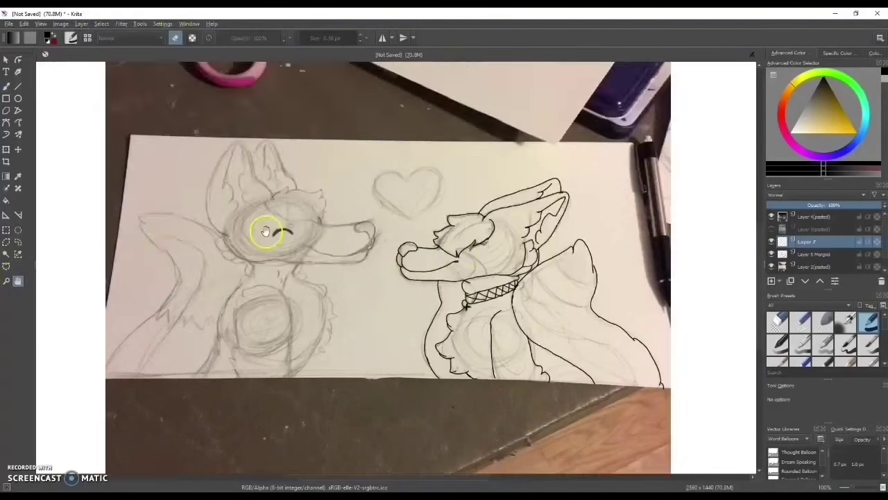
# - Ink the left fox's snout, nose, mouth, jaw and cheek fur over the pencil sketch
pyautogui.scroll(4, 264, 229)
pyautogui.press('e')
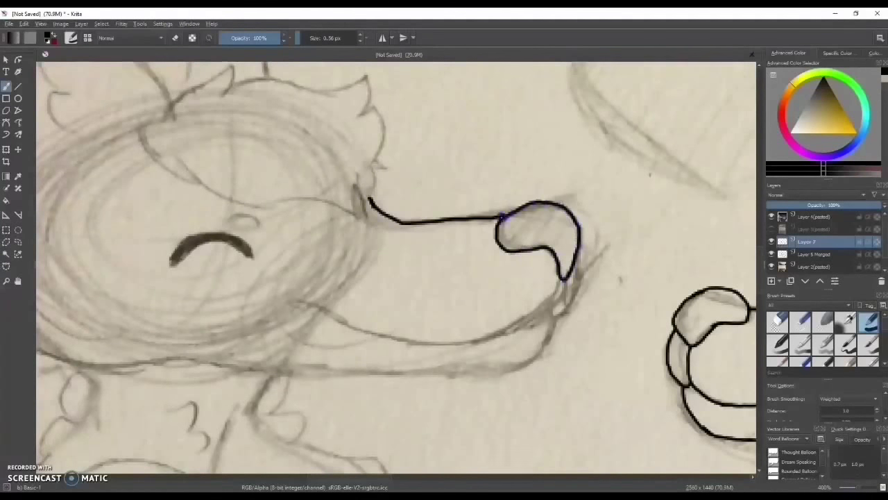
pyautogui.hotkey('ctrl', 'z')
pyautogui.moveTo(510, 334); pyautogui.dragTo(331, 314)
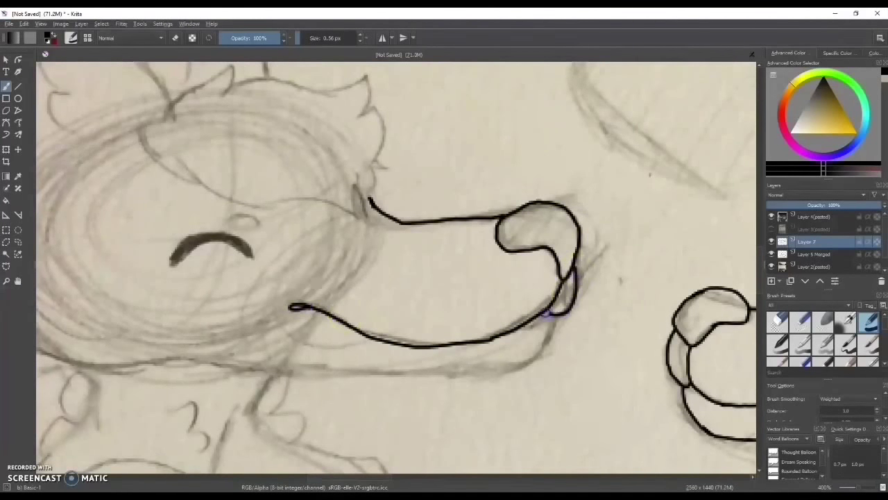
pyautogui.moveTo(140, 287); pyautogui.dragTo(284, 257)
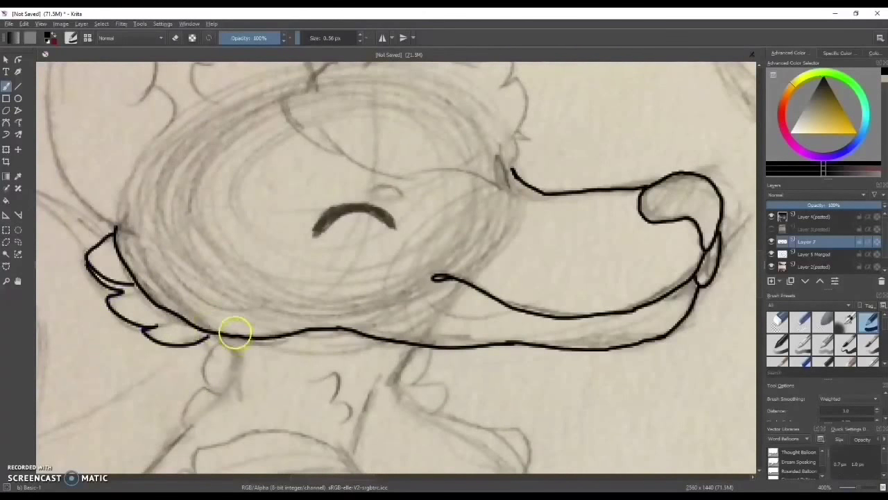
# - Ink the left fox's two ears with their inner fur edges and the hair tuft on its forehead
pyautogui.moveTo(12, 38); pyautogui.dragTo(95, 273)
pyautogui.moveTo(198, 468)
pyautogui.mouseDown()
pyautogui.moveTo(148, 215)
pyautogui.moveTo(359, 258)
pyautogui.moveTo(401, 305)
pyautogui.mouseUp()
pyautogui.moveTo(244, 111); pyautogui.dragTo(233, 320)
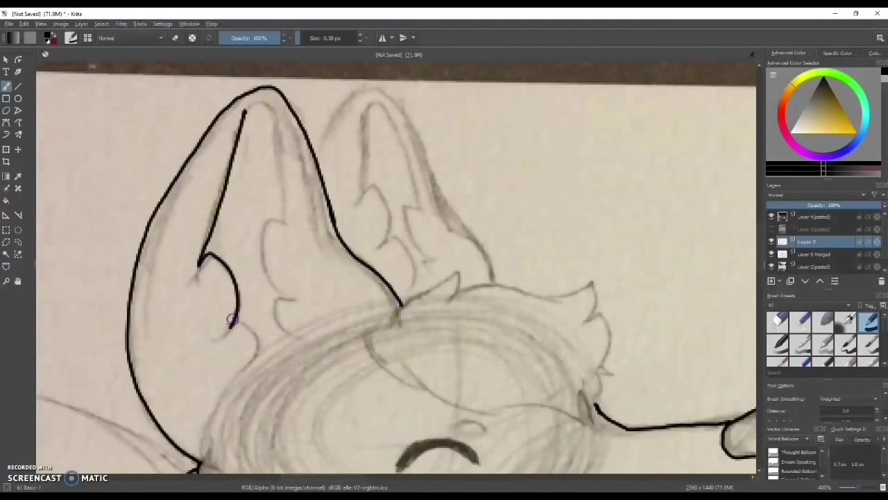
pyautogui.moveTo(322, 135); pyautogui.dragTo(496, 284)
pyautogui.moveTo(367, 116); pyautogui.dragTo(359, 183)
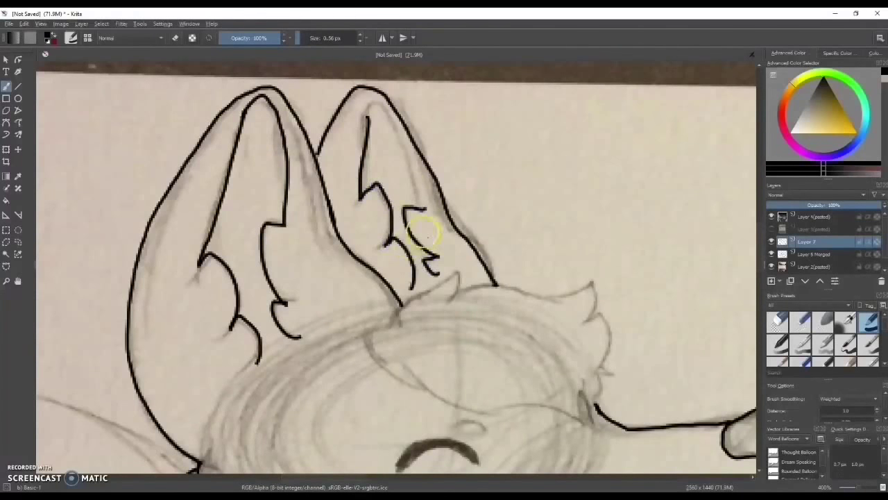
pyautogui.hotkey('ctrl', 'z')
pyautogui.moveTo(439, 272); pyautogui.dragTo(414, 203)
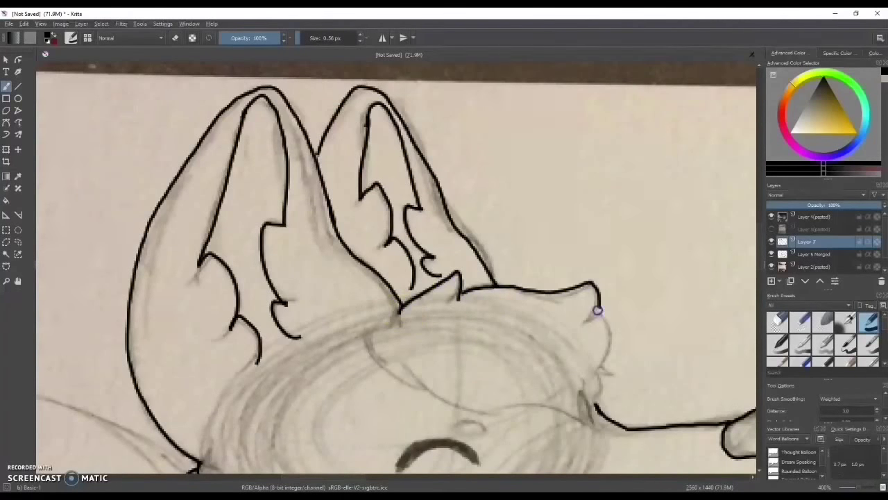
# - Ink the fur tufts on the left fox's neck and the jagged fur outline down its chest
pyautogui.moveTo(377, 354); pyautogui.dragTo(423, 55)
pyautogui.moveTo(378, 238); pyautogui.dragTo(316, 312)
pyautogui.moveTo(457, 260); pyautogui.dragTo(469, 251)
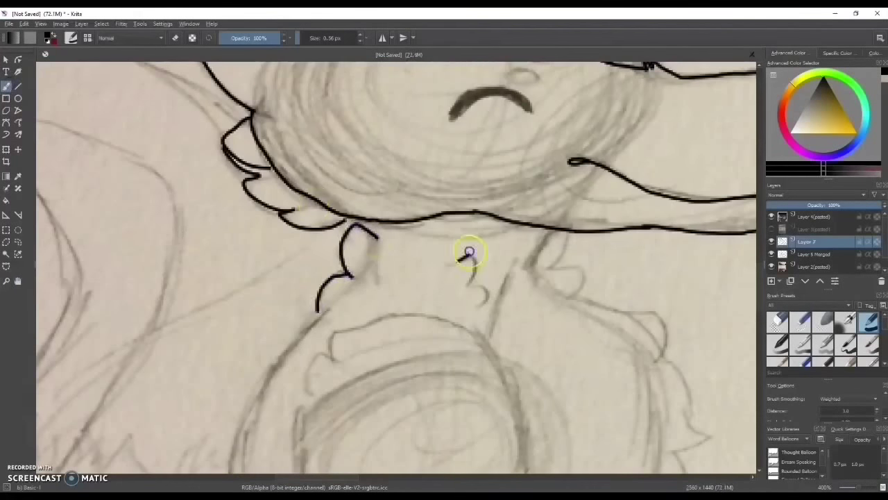
pyautogui.moveTo(576, 301); pyautogui.dragTo(368, 142)
pyautogui.moveTo(365, 143)
pyautogui.mouseDown()
pyautogui.moveTo(460, 177)
pyautogui.moveTo(450, 425)
pyautogui.mouseUp()
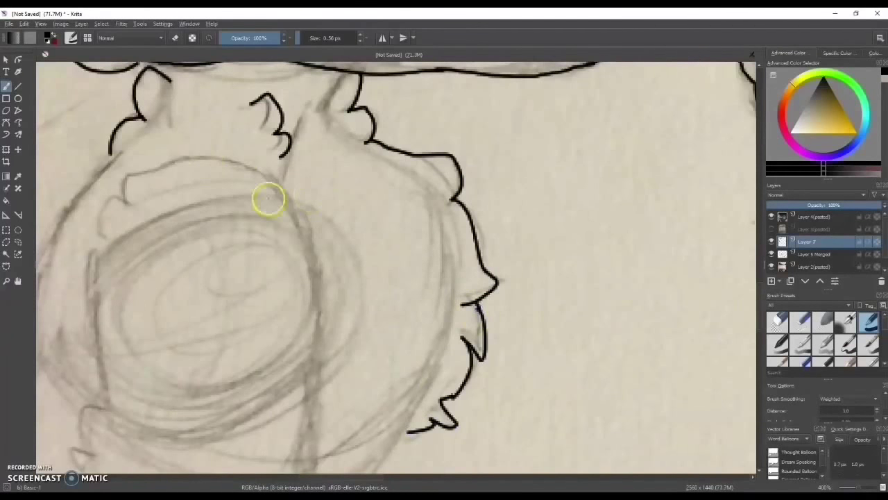
# - Ink the left fox's front leg with its tufts and the back line down to the paper's edge
pyautogui.moveTo(268, 199)
pyautogui.mouseDown()
pyautogui.moveTo(97, 236)
pyautogui.moveTo(152, 159)
pyautogui.mouseUp()
pyautogui.moveTo(199, 164); pyautogui.dragTo(200, 218)
pyautogui.moveTo(408, 134); pyautogui.dragTo(415, 361)
pyautogui.moveTo(72, 271); pyautogui.dragTo(327, 213)
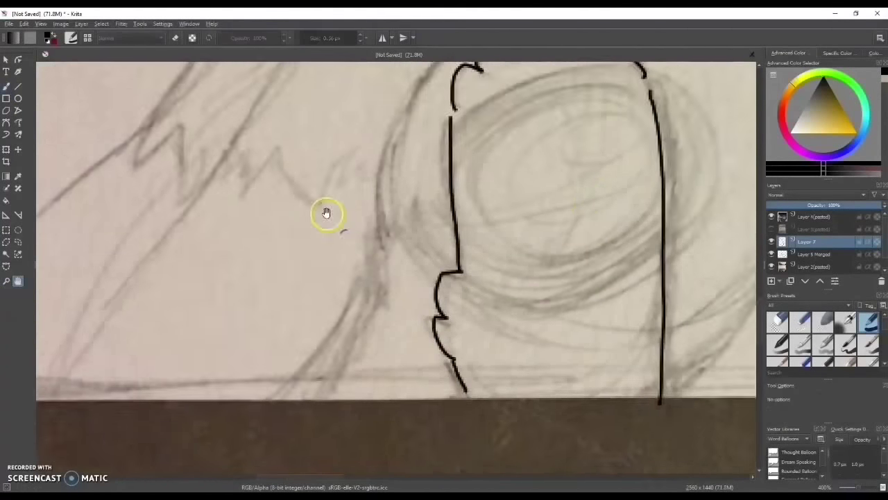
pyautogui.moveTo(460, 98)
pyautogui.mouseDown()
pyautogui.moveTo(466, 75)
pyautogui.moveTo(316, 451)
pyautogui.mouseUp()
# - Ink the left fox's tail outline from the paper's edge around the tip to the cheek
pyautogui.moveTo(138, 340); pyautogui.dragTo(410, 348)
pyautogui.moveTo(217, 430); pyautogui.dragTo(406, 188)
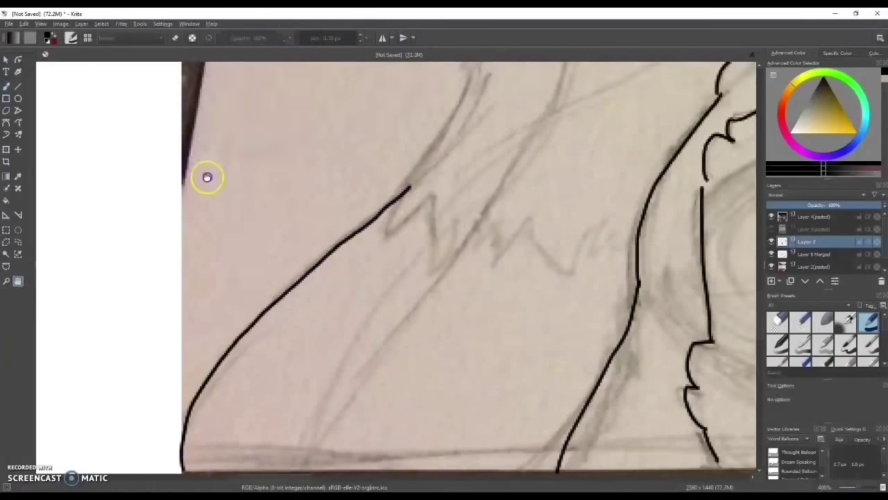
pyautogui.moveTo(267, 407)
pyautogui.mouseDown()
pyautogui.moveTo(325, 258)
pyautogui.moveTo(298, 194)
pyautogui.mouseUp()
pyautogui.moveTo(277, 143); pyautogui.dragTo(458, 204)
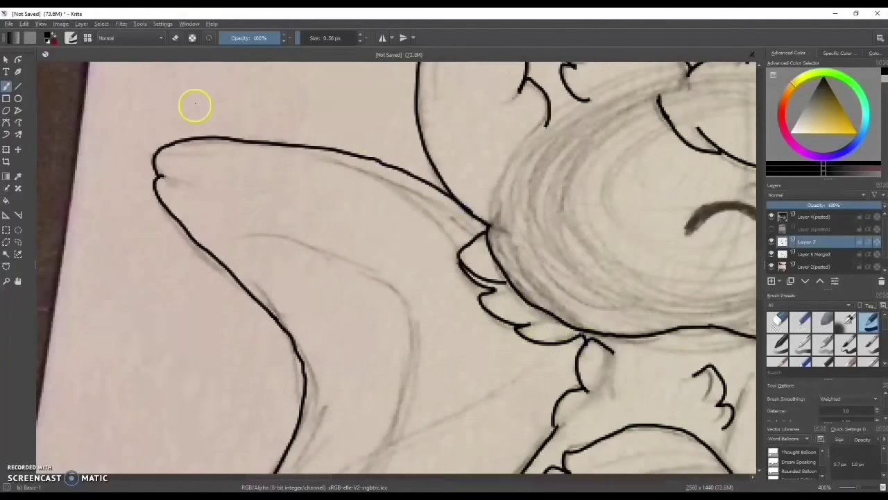
# - Hide the sketch photo and move the two fox line-art layers closer together so their noses nearly touch
pyautogui.scroll(-5, 390, 242)
pyautogui.press('1')
pyautogui.click(17, 281)
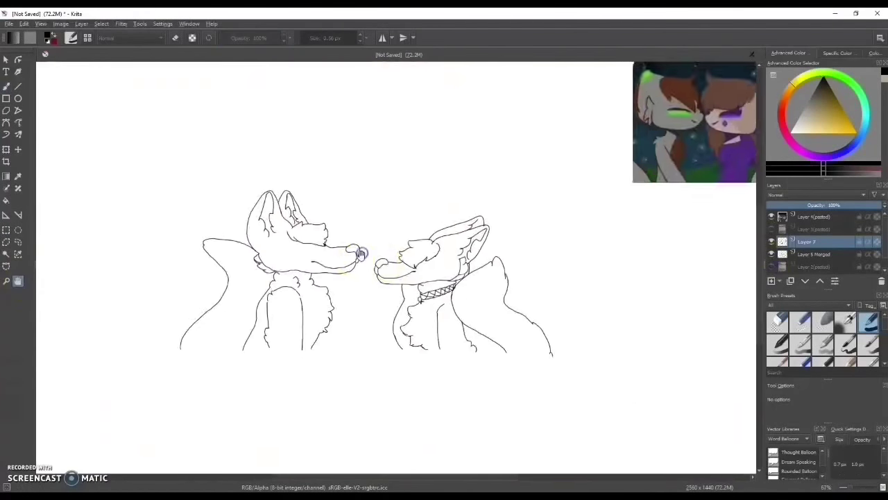
pyautogui.moveTo(329, 263); pyautogui.dragTo(333, 266)
pyautogui.click(782, 255)
pyautogui.moveTo(425, 304); pyautogui.dragTo(411, 302)
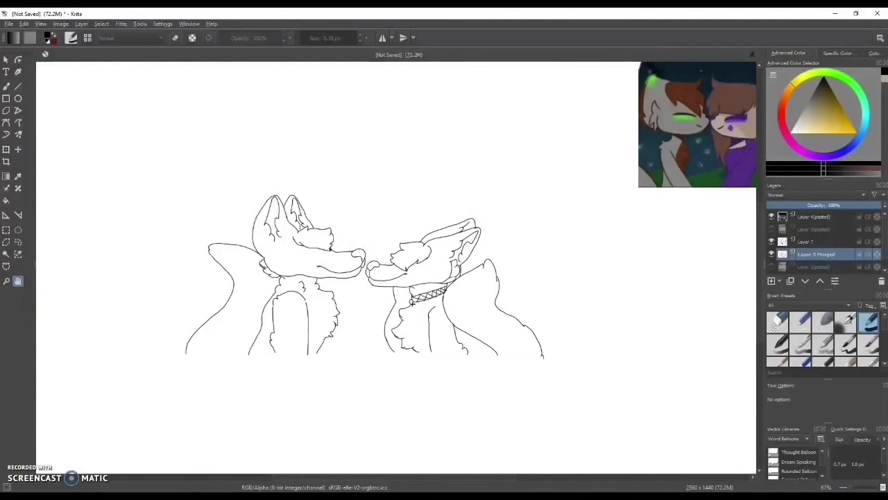
# - Draw a straight base line under both foxes on a new layer and fill the left fox's tail grey
pyautogui.click(81, 24)
pyautogui.click(131, 287)
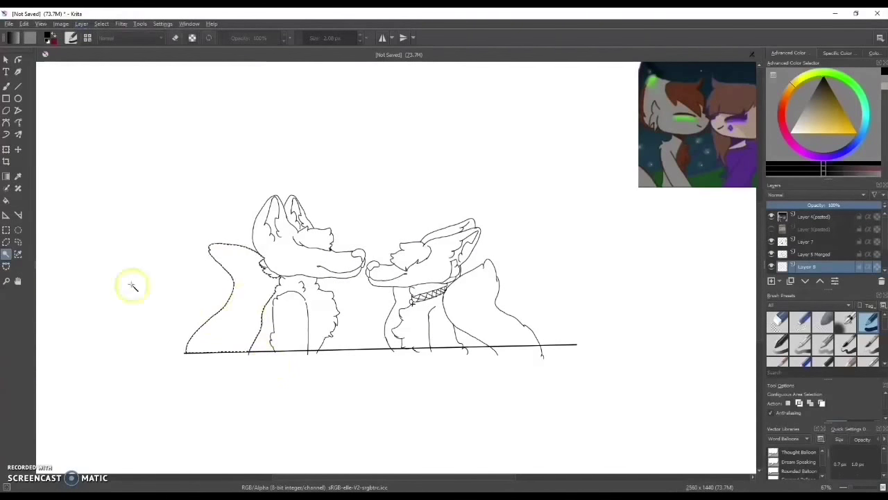
pyautogui.click(5, 200)
pyautogui.press('BackSpace')
pyautogui.click(24, 23)
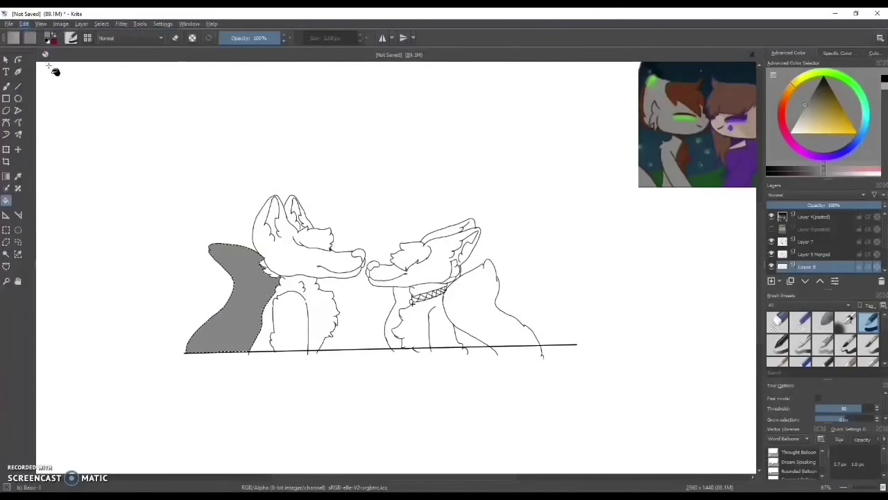
# - Fill the left fox's body and front leg grey, and cut the fill onto its own pasted layer
pyautogui.click(290, 308)
pyautogui.click(24, 23)
pyautogui.click(43, 41)
pyautogui.click(24, 24)
pyautogui.click(44, 69)
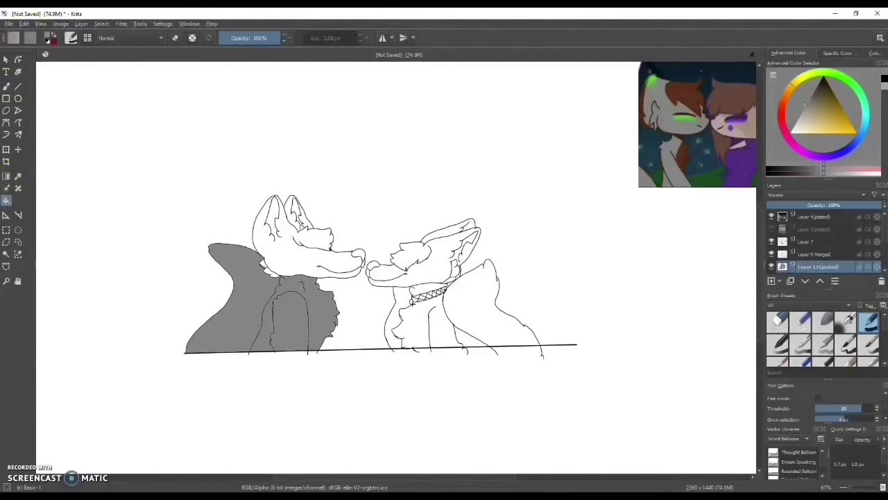
# - Fill the left fox's head grey and clear the selection
pyautogui.click(113, 252)
pyautogui.click(5, 86)
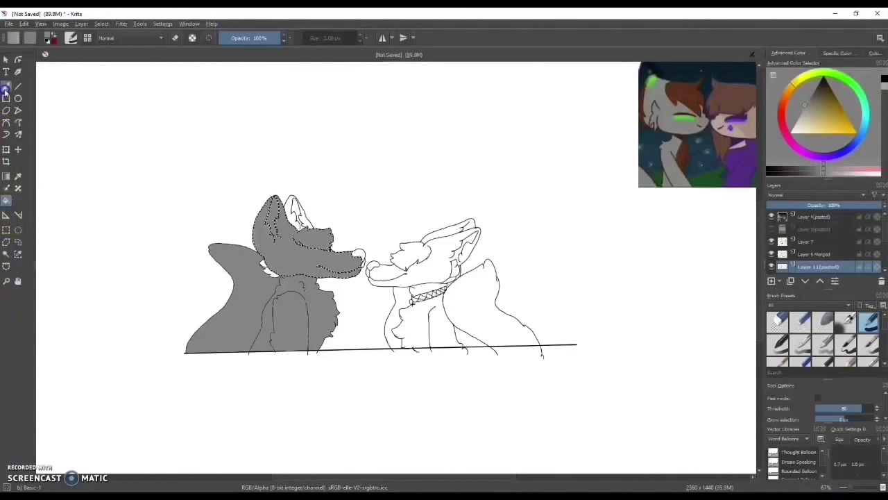
pyautogui.hotkey('ctrl', 'shift', 'a')
# - Sample the beige from the reference picture and fill the right fox's tail with it on its own layer
pyautogui.click(310, 42)
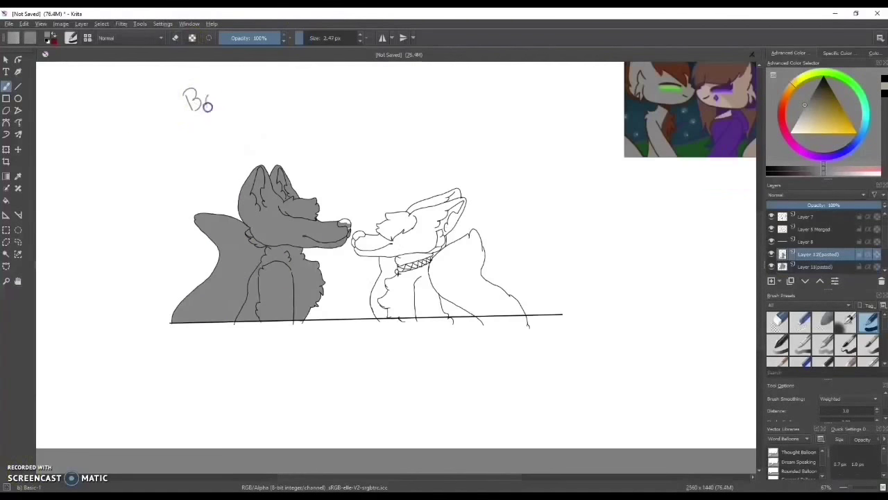
pyautogui.click(18, 175)
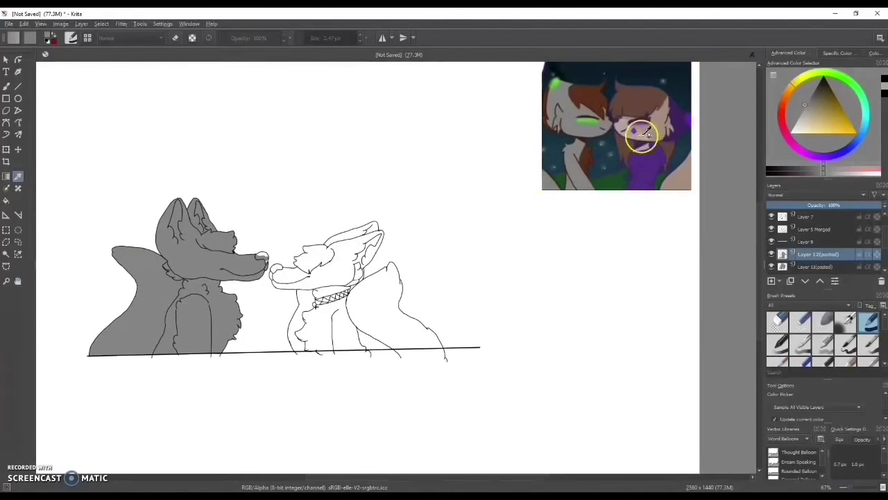
pyautogui.click(642, 166)
pyautogui.press('f')
pyautogui.press('Insert')
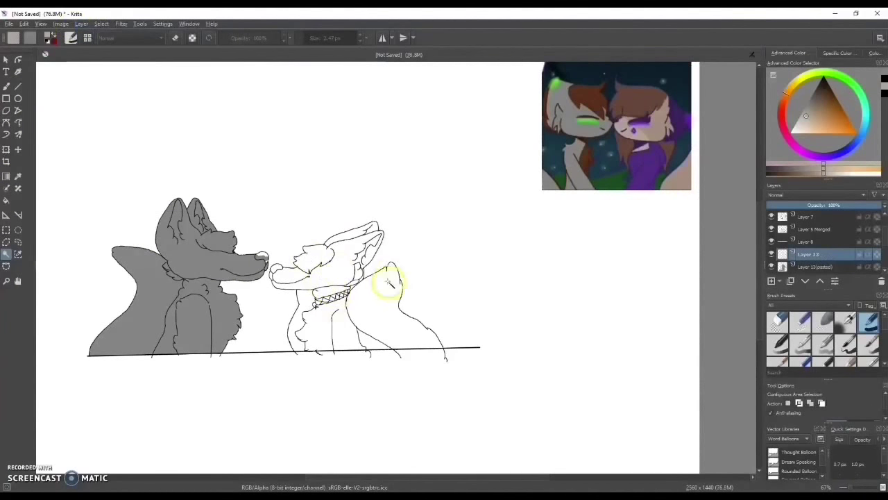
pyautogui.click(396, 330)
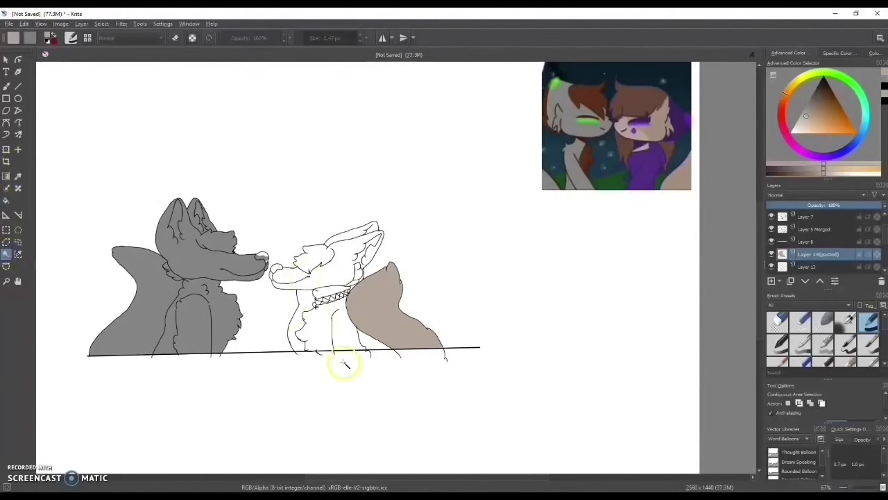
# - Fill the right fox's body and front leg beige and the chest strip brown, placing the fills on pasted layers
pyautogui.click(333, 326)
pyautogui.click(23, 24)
pyautogui.click(43, 75)
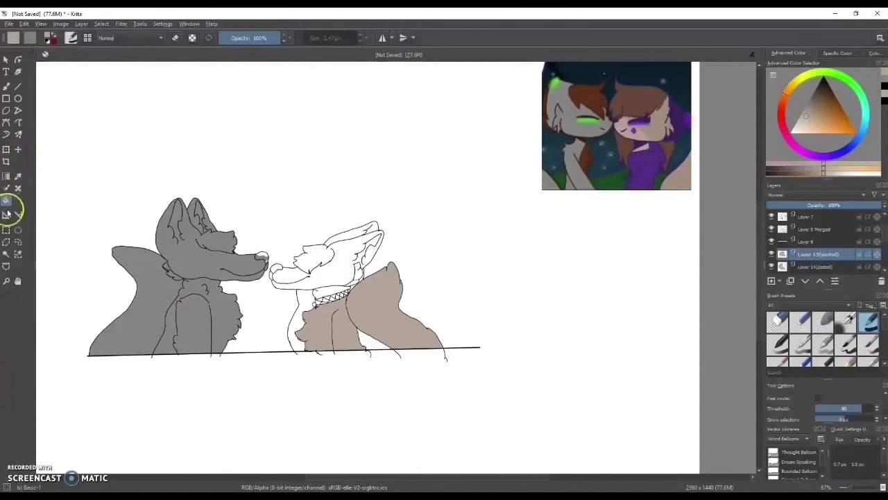
pyautogui.click(341, 327)
pyautogui.click(23, 24)
pyautogui.click(44, 75)
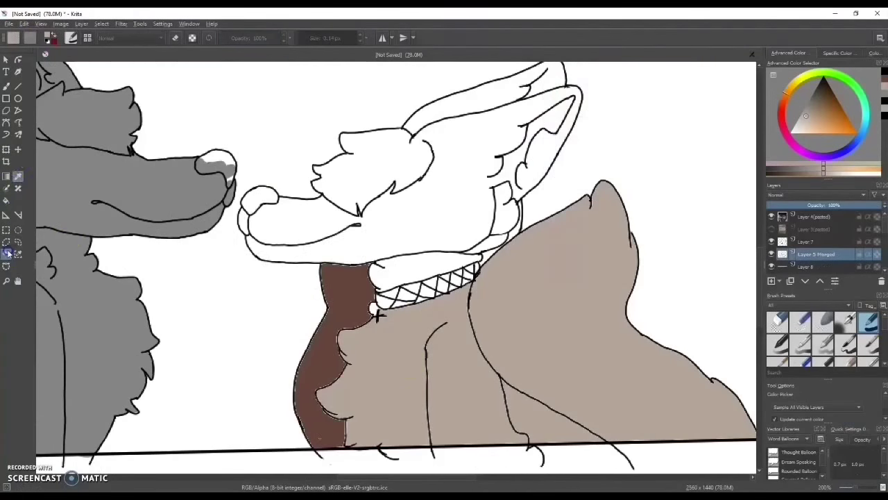
# - Fill the right fox's head and ears beige and brush over the white gaps around the collar
pyautogui.click(377, 198)
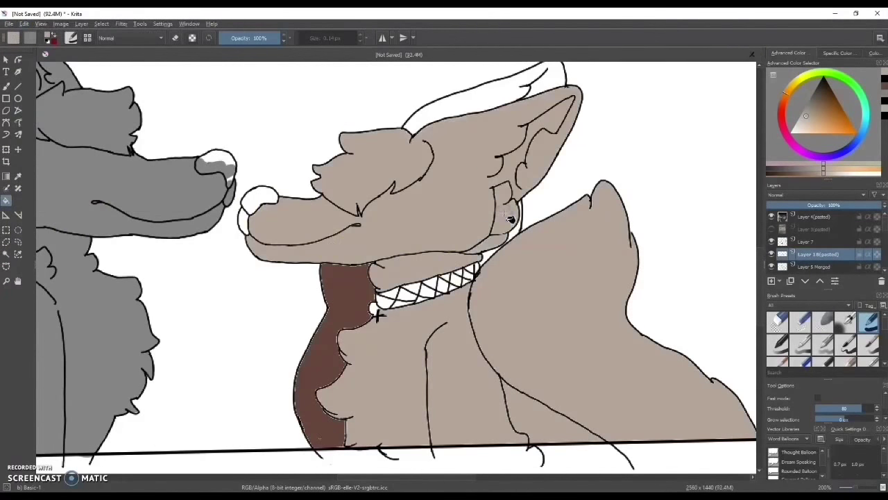
pyautogui.press('b')
pyautogui.click(817, 229)
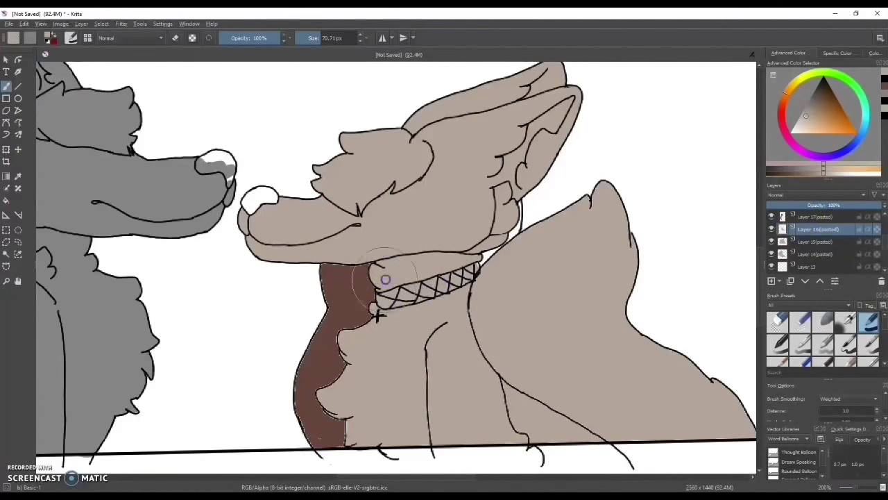
pyautogui.scroll(-5, 277, 65)
pyautogui.scroll(5, 327, 248)
# - Add a new layer and paint the left fox's hair tuft dark reddish brown
pyautogui.click(81, 24)
pyautogui.click(99, 75)
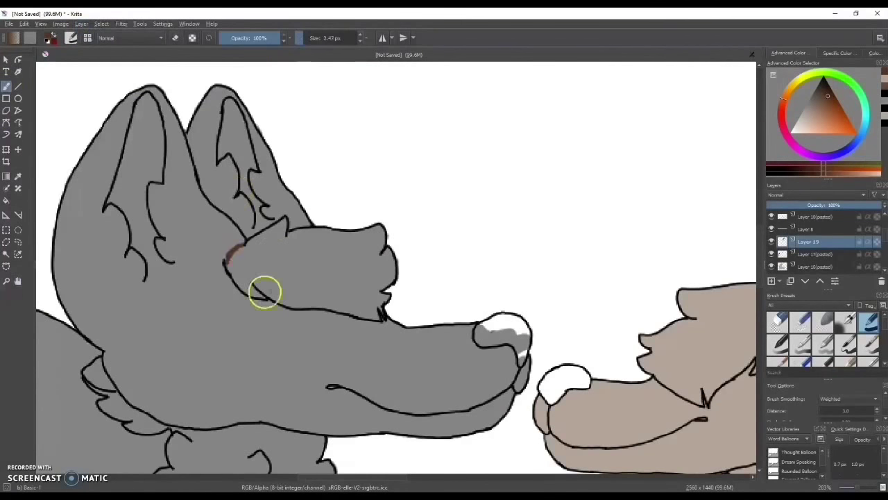
pyautogui.moveTo(232, 262)
pyautogui.mouseDown()
pyautogui.moveTo(262, 281)
pyautogui.moveTo(254, 272)
pyautogui.moveTo(258, 289)
pyautogui.moveTo(253, 241)
pyautogui.moveTo(281, 226)
pyautogui.moveTo(272, 240)
pyautogui.moveTo(280, 270)
pyautogui.moveTo(274, 249)
pyautogui.moveTo(303, 301)
pyautogui.moveTo(325, 232)
pyautogui.moveTo(338, 266)
pyautogui.moveTo(355, 240)
pyautogui.moveTo(382, 256)
pyautogui.mouseUp()
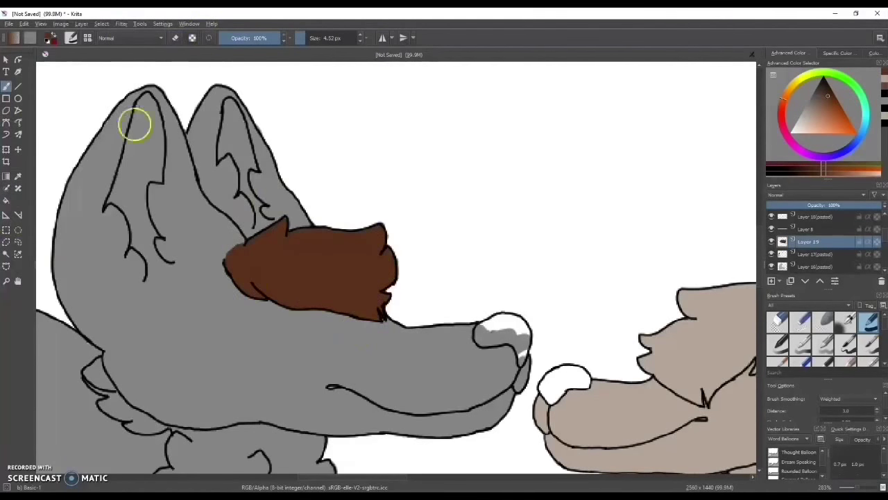
# - Paint the insides of both of the left fox's ears dark brown and erase the colour spilling past the lines
pyautogui.moveTo(142, 104)
pyautogui.mouseDown()
pyautogui.moveTo(149, 173)
pyautogui.moveTo(135, 222)
pyautogui.moveTo(128, 202)
pyautogui.mouseUp()
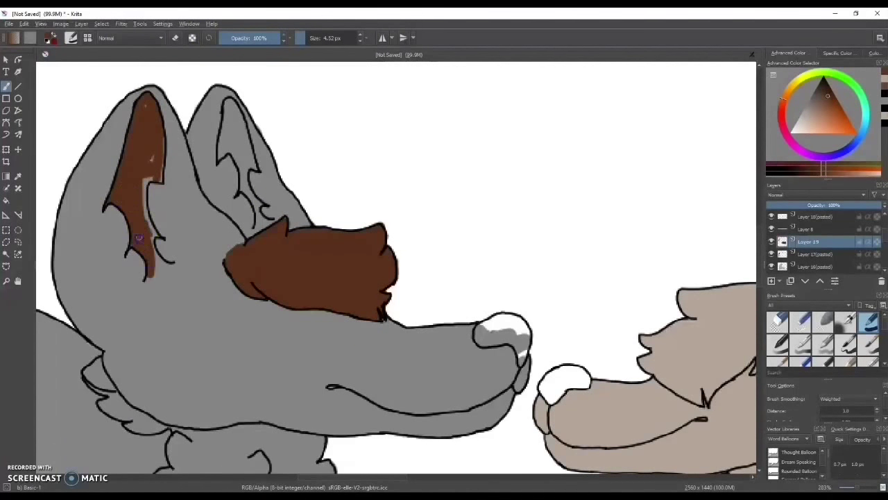
pyautogui.moveTo(229, 104)
pyautogui.mouseDown()
pyautogui.moveTo(230, 141)
pyautogui.moveTo(270, 208)
pyautogui.mouseUp()
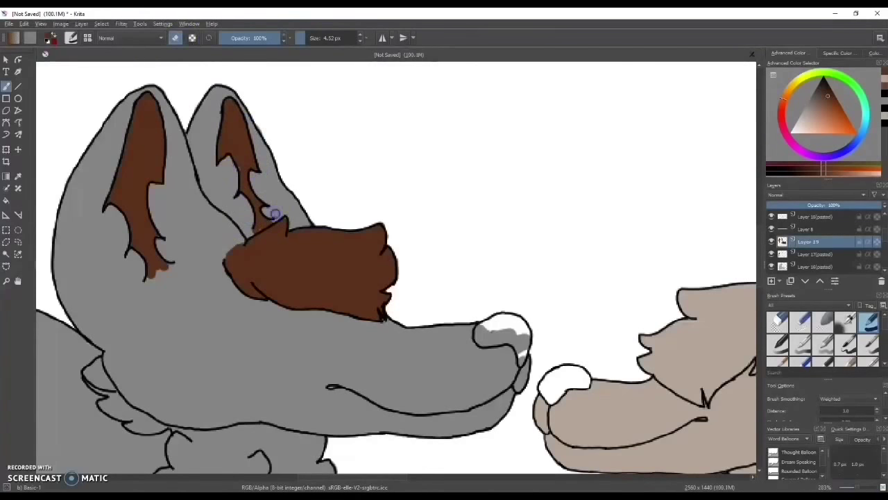
pyautogui.press('e')
pyautogui.scroll(-8, 165, 266)
pyautogui.scroll(7, 357, 254)
pyautogui.press('e')
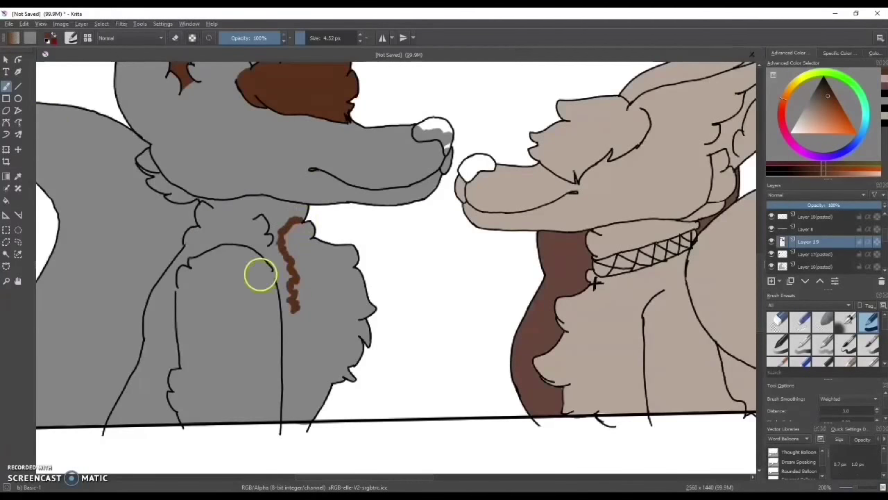
# - Outline the left fox's chest fur in dark brown with a wavy inner edge and fill it using a larger brush
pyautogui.moveTo(295, 320); pyautogui.dragTo(294, 409)
pyautogui.scroll(-6, 295, 409)
pyautogui.scroll(7, 287, 299)
pyautogui.press(']')
pyautogui.press(']')
pyautogui.press(']')
pyautogui.press(']')
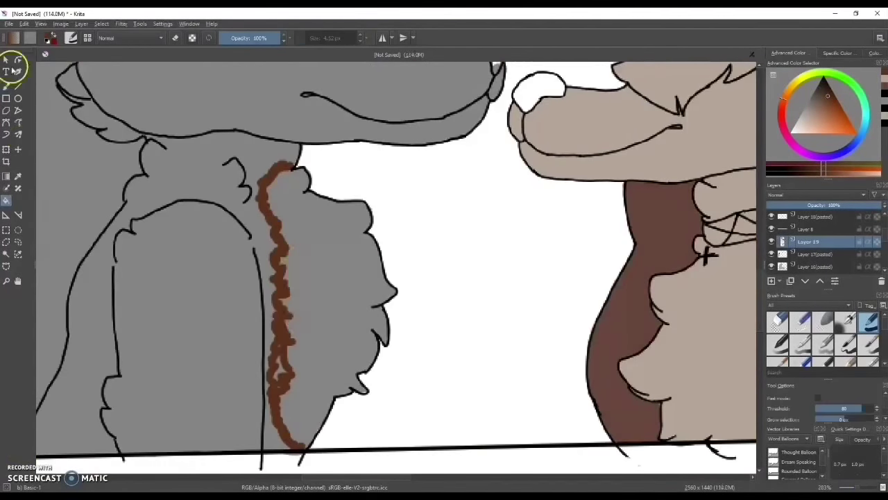
pyautogui.moveTo(313, 268)
pyautogui.mouseDown()
pyautogui.moveTo(289, 431)
pyautogui.moveTo(279, 183)
pyautogui.moveTo(311, 413)
pyautogui.moveTo(358, 240)
pyautogui.moveTo(311, 414)
pyautogui.mouseUp()
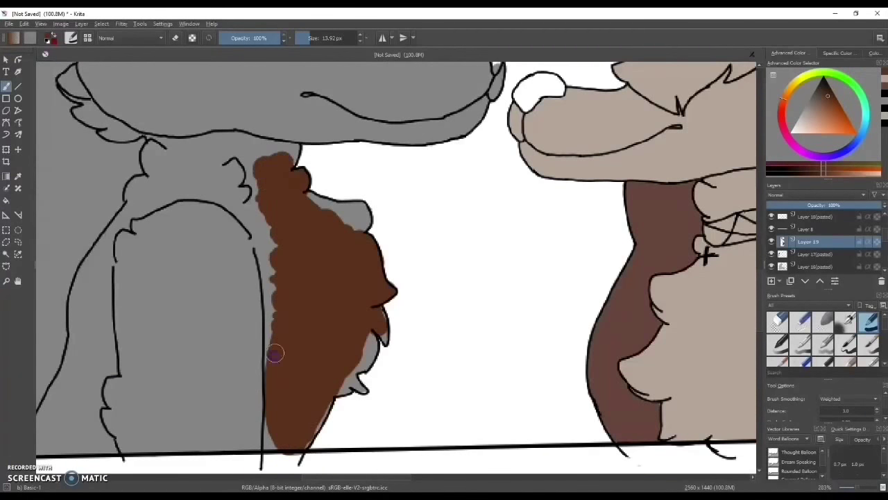
pyautogui.moveTo(274, 354); pyautogui.dragTo(321, 260)
# - Paint the upper part of the left fox's tail dark brown with an uneven edge, following the reference video
pyautogui.press('[')
pyautogui.press('[')
pyautogui.press('[')
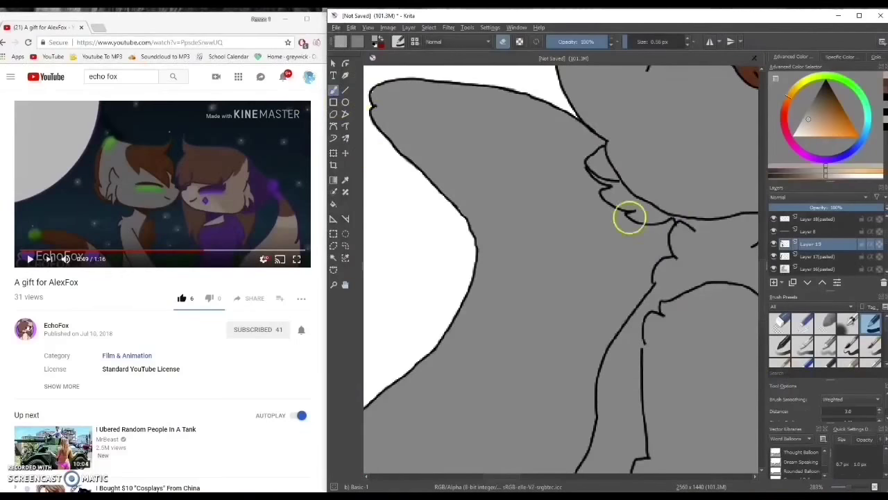
pyautogui.moveTo(555, 308); pyautogui.dragTo(458, 318)
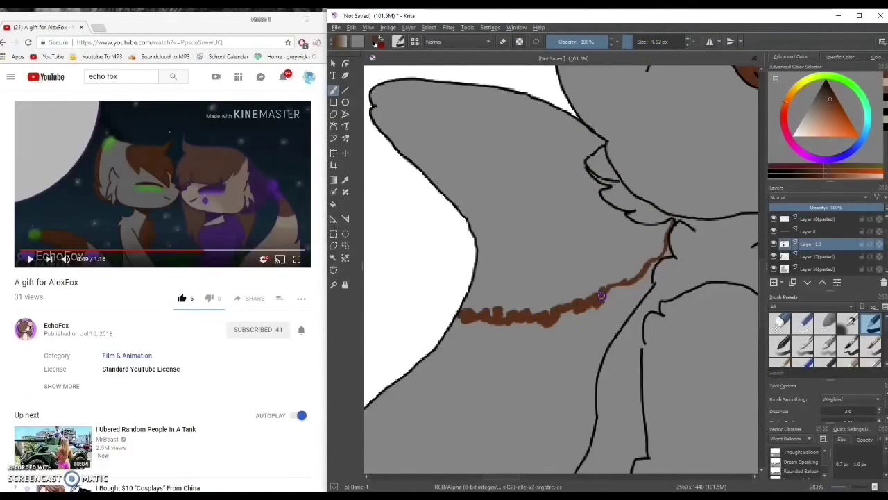
pyautogui.hotkey('ctrl', 'v')
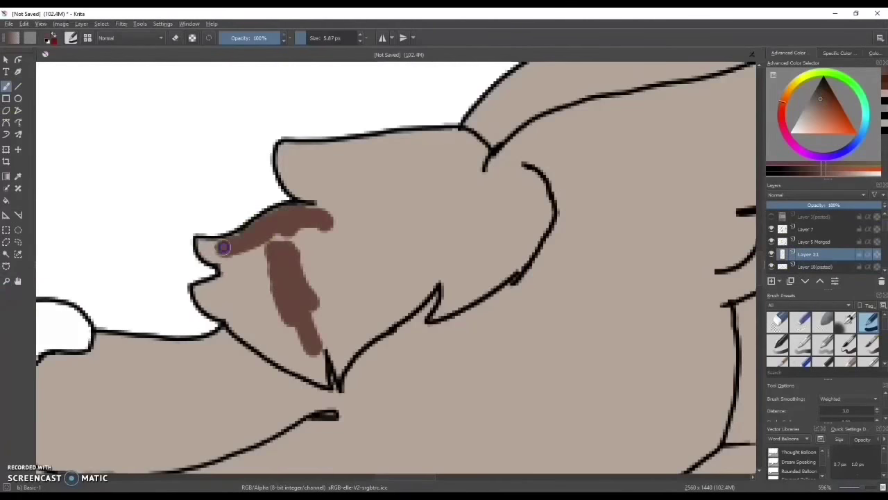
# - Paint the right fox's hair tuft medium brown up to its outline on a separate layer
pyautogui.moveTo(229, 264)
pyautogui.mouseDown()
pyautogui.moveTo(305, 361)
pyautogui.moveTo(314, 318)
pyautogui.moveTo(301, 241)
pyautogui.moveTo(359, 210)
pyautogui.moveTo(288, 175)
pyautogui.moveTo(374, 291)
pyautogui.mouseUp()
pyautogui.click(301, 40)
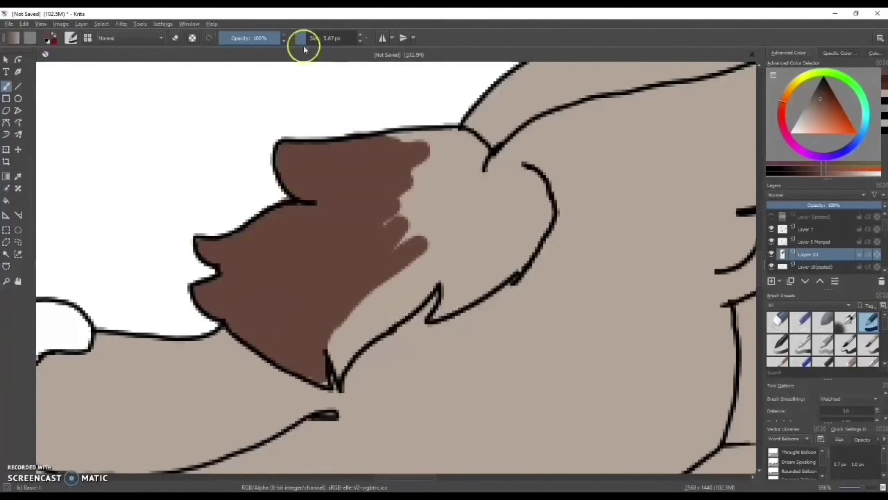
pyautogui.moveTo(389, 208)
pyautogui.mouseDown()
pyautogui.moveTo(340, 347)
pyautogui.moveTo(470, 192)
pyautogui.moveTo(529, 183)
pyautogui.moveTo(513, 167)
pyautogui.mouseUp()
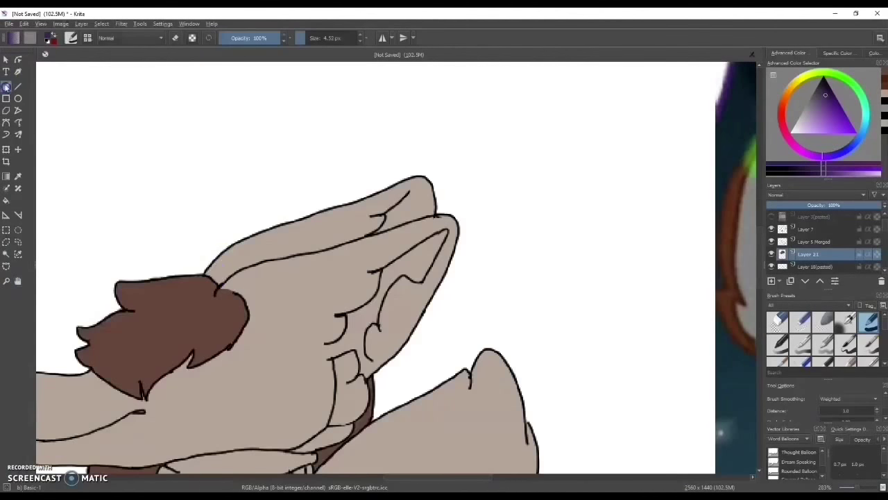
# - Paint both of the right fox's ears dark purple, leaving the inner ear areas beige
pyautogui.moveTo(208, 277)
pyautogui.mouseDown()
pyautogui.moveTo(291, 224)
pyautogui.moveTo(409, 182)
pyautogui.moveTo(250, 263)
pyautogui.moveTo(302, 233)
pyautogui.mouseUp()
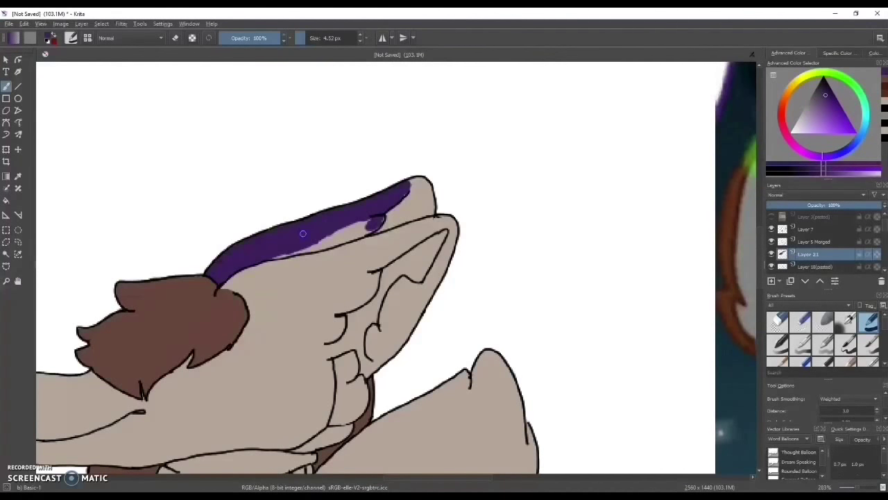
pyautogui.moveTo(229, 284)
pyautogui.mouseDown()
pyautogui.moveTo(319, 341)
pyautogui.moveTo(257, 260)
pyautogui.moveTo(298, 306)
pyautogui.moveTo(363, 283)
pyautogui.moveTo(367, 340)
pyautogui.moveTo(447, 242)
pyautogui.mouseUp()
pyautogui.press('[')
pyautogui.press(']')
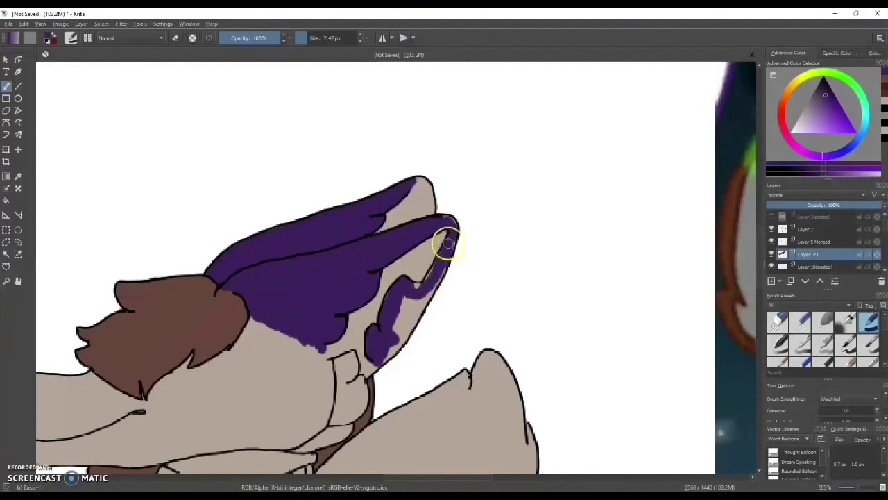
# - Add a new layer, choose a darker tan and outline a cheek patch on the right fox's face
pyautogui.press('-')
pyautogui.press('-')
pyautogui.press('-')
pyautogui.press('-')
pyautogui.press('-')
pyautogui.click(810, 108)
pyautogui.press('Insert')
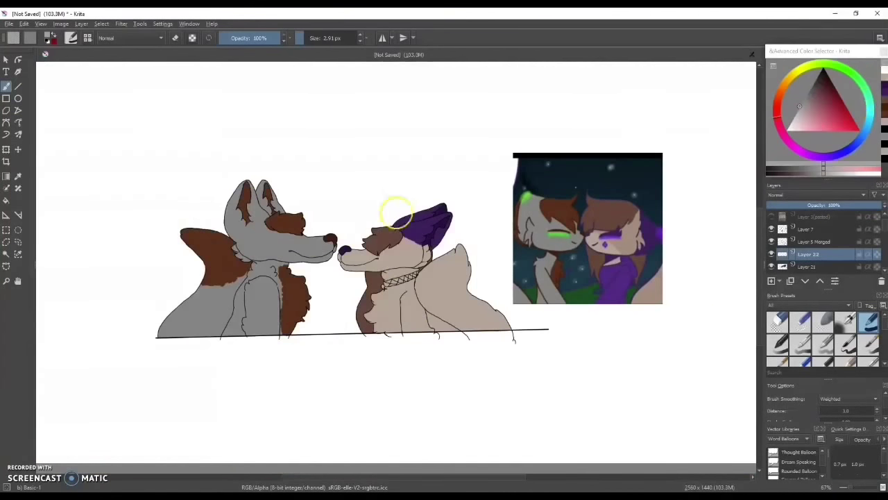
pyautogui.press('[')
pyautogui.press('[')
pyautogui.press('[')
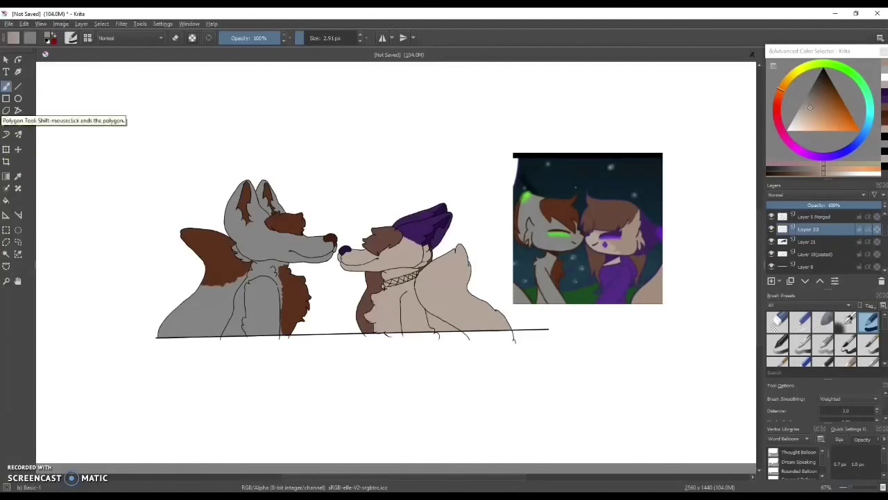
pyautogui.click(5, 280)
pyautogui.click(541, 262)
pyautogui.click(541, 262)
pyautogui.press('b')
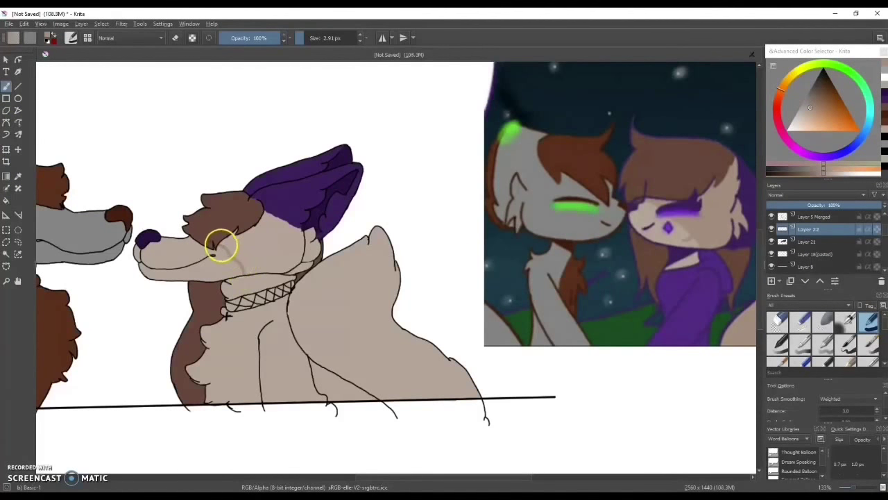
# - Fill the right fox's cheek patch darker tan with a larger brush and move its layer below the hair and ear layer
pyautogui.press(']')
pyautogui.press(']')
pyautogui.press(']')
pyautogui.press(']')
pyautogui.press(']')
pyautogui.press(']')
pyautogui.press(']')
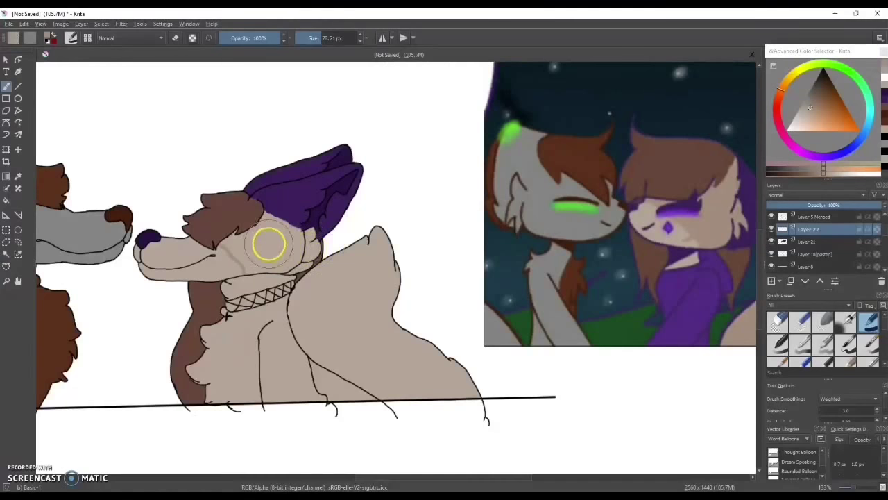
pyautogui.moveTo(270, 244); pyautogui.dragTo(240, 251)
pyautogui.moveTo(819, 258); pyautogui.dragTo(817, 254)
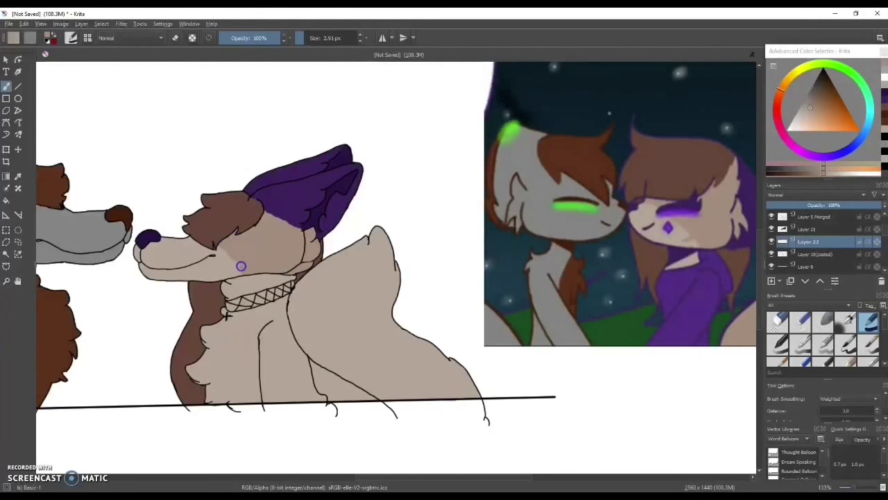
# - Recolour the right fox's tail darker tan on its own pasted layer
pyautogui.click(17, 202)
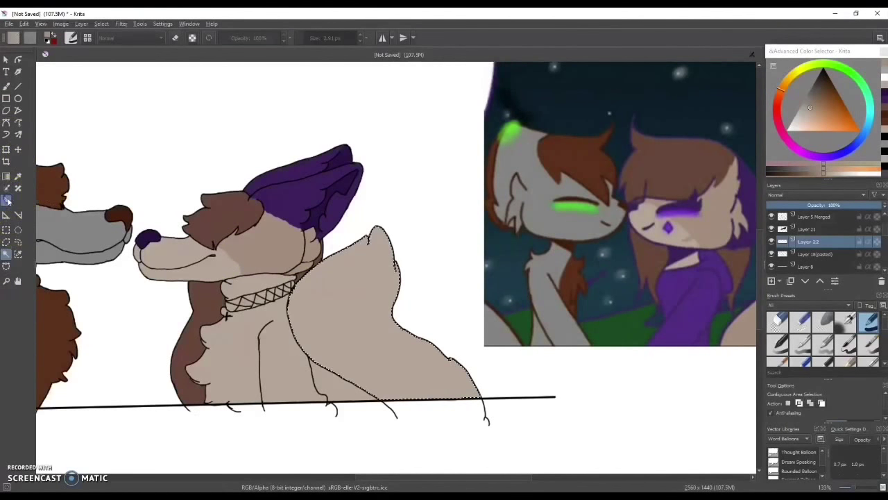
pyautogui.click(338, 255)
pyautogui.click(24, 24)
pyautogui.click(26, 34)
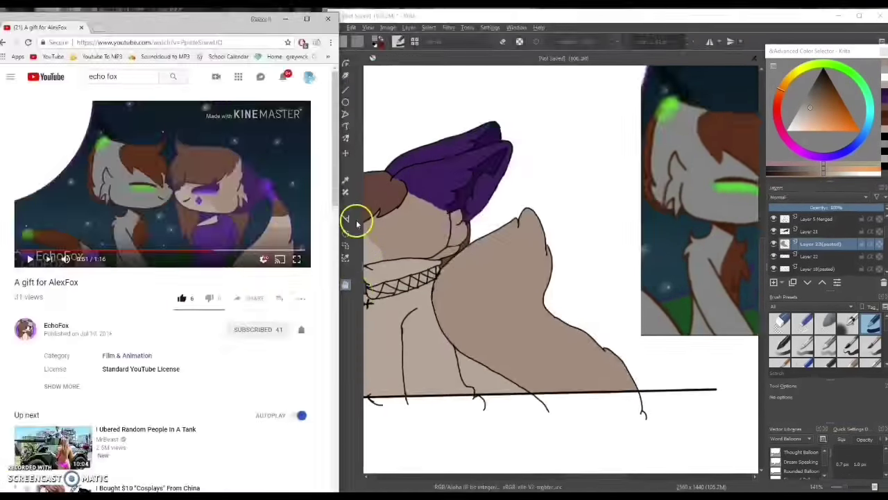
# - Draw the curved brown edge of the right fox's tail tip and start filling it
pyautogui.moveTo(476, 188); pyautogui.dragTo(579, 340)
pyautogui.moveTo(451, 210)
pyautogui.mouseDown()
pyautogui.moveTo(565, 283)
pyautogui.moveTo(486, 212)
pyautogui.mouseUp()
pyautogui.moveTo(353, 287); pyautogui.dragTo(452, 238)
# - Outline a light beige band across the right fox's tail below the brown tip and fill it solid
pyautogui.moveTo(486, 177); pyautogui.dragTo(565, 253)
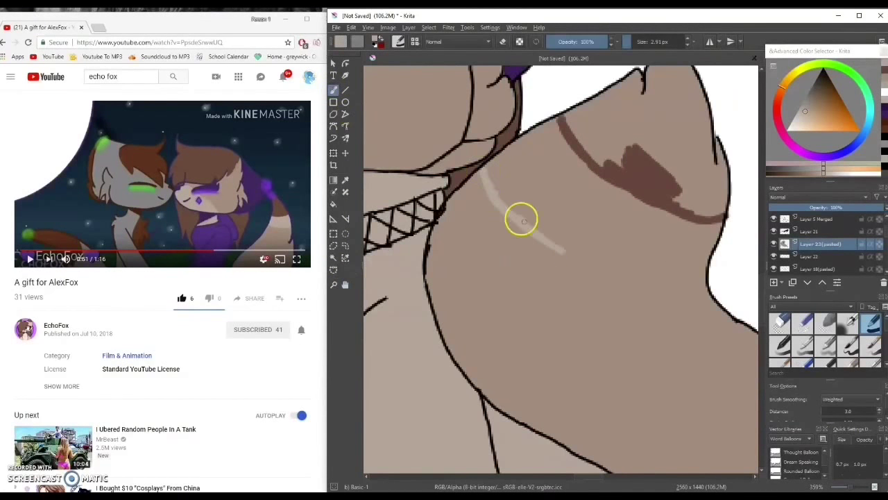
pyautogui.moveTo(522, 220); pyautogui.dragTo(636, 274)
pyautogui.click(285, 25)
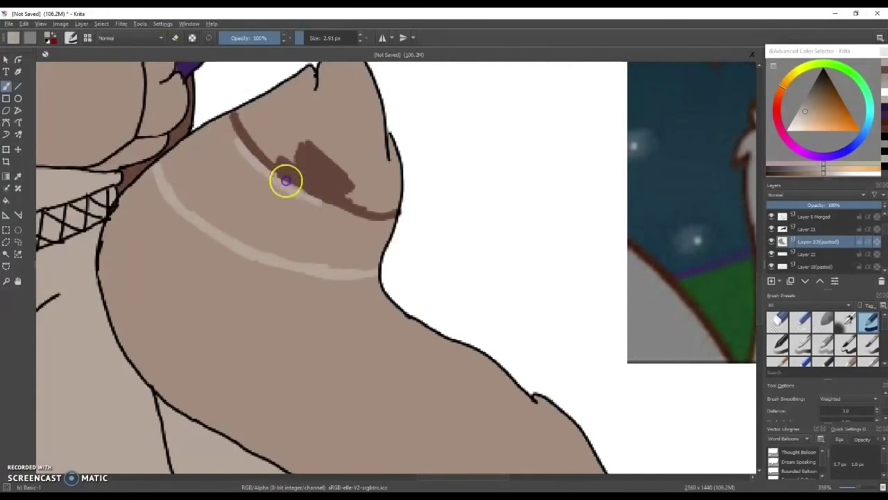
pyautogui.moveTo(194, 165); pyautogui.dragTo(374, 229)
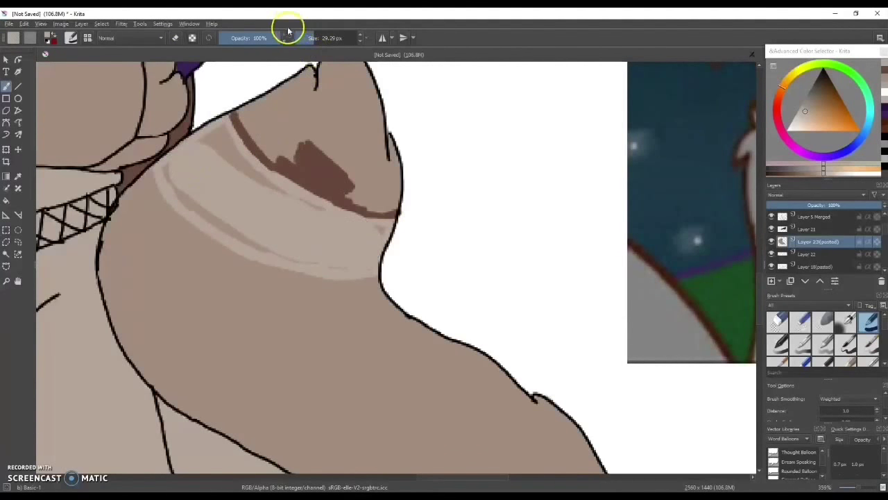
pyautogui.click(326, 38)
pyautogui.moveTo(278, 188); pyautogui.dragTo(220, 132)
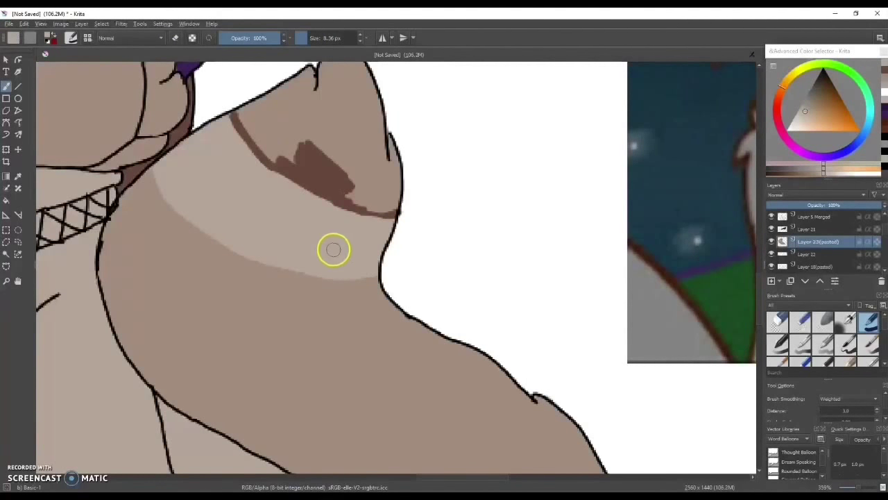
# - Paint the rest of the right fox's tail tip solid brown
pyautogui.keyDown('ctrl'); pyautogui.click(84, 148); pyautogui.keyUp('ctrl')
pyautogui.moveTo(293, 174)
pyautogui.mouseDown()
pyautogui.moveTo(247, 107)
pyautogui.moveTo(379, 194)
pyautogui.moveTo(347, 261)
pyautogui.mouseUp()
pyautogui.click(7, 86)
pyautogui.moveTo(333, 187)
pyautogui.mouseDown()
pyautogui.moveTo(316, 121)
pyautogui.moveTo(265, 180)
pyautogui.mouseUp()
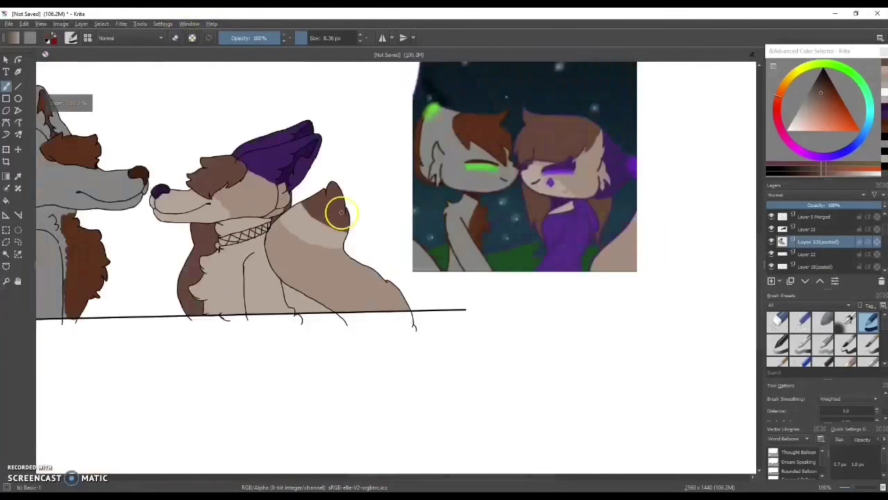
pyautogui.scroll(-5, 337, 208)
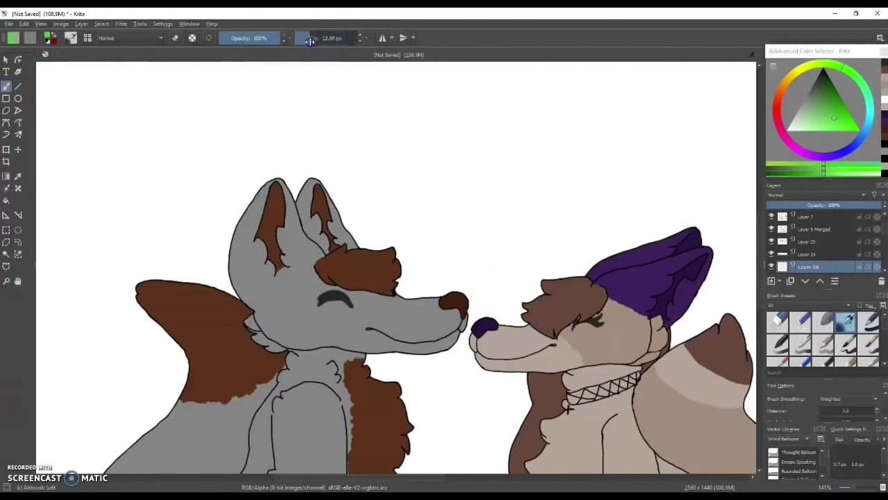
pyautogui.moveTo(313, 303); pyautogui.dragTo(324, 309)
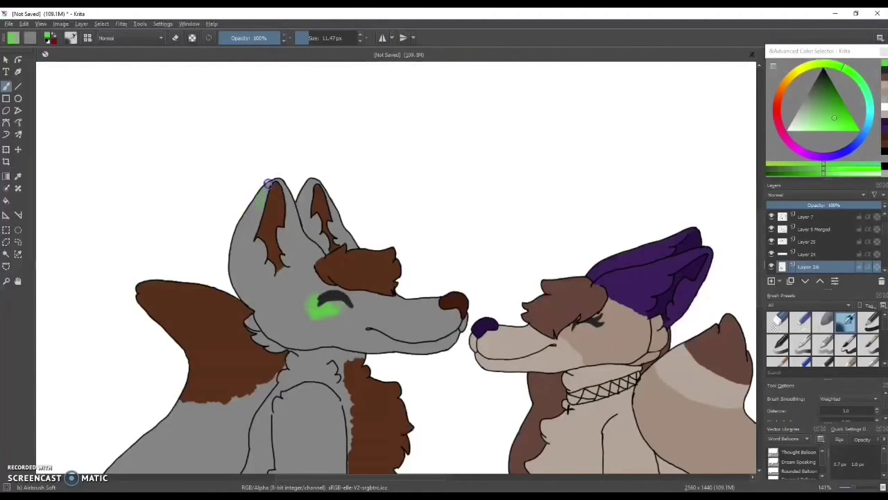
pyautogui.press('/')
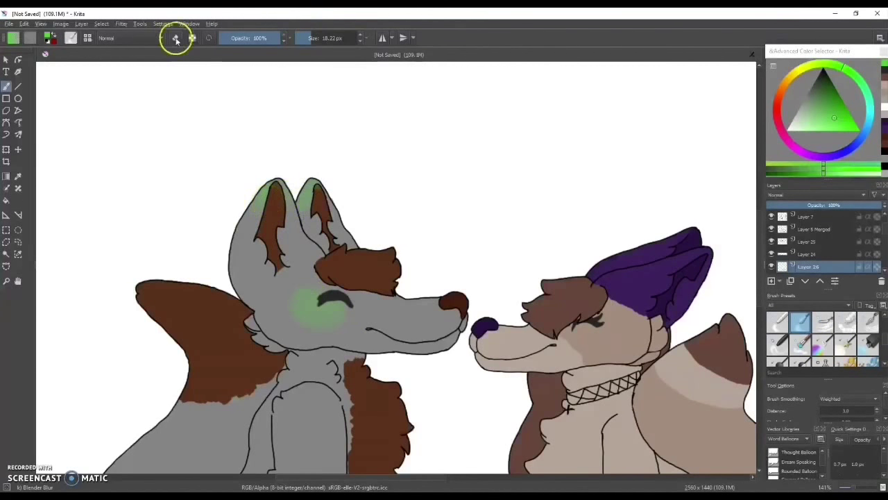
pyautogui.click(793, 328)
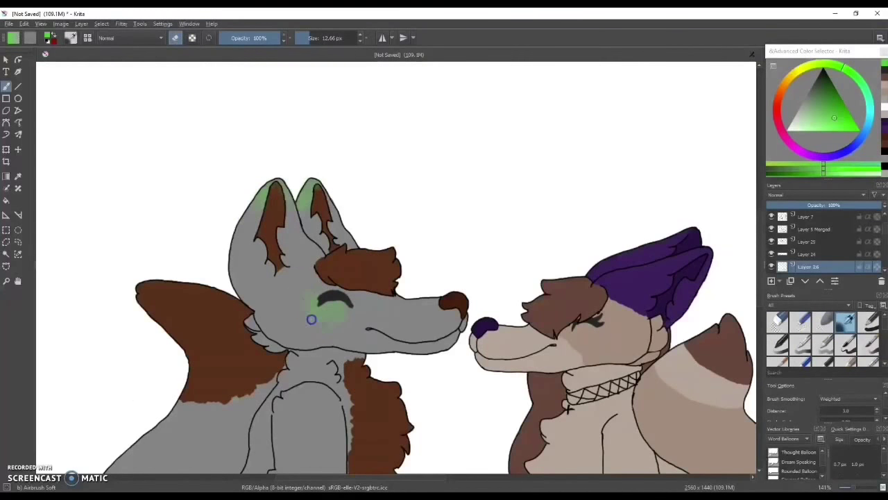
pyautogui.hotkey('ctrl', 'z')
# - Airbrush a small green mark beside the left fox's closed eye and a soft purple one under the right fox's lashes, matching the reference
pyautogui.moveTo(311, 319); pyautogui.dragTo(322, 247)
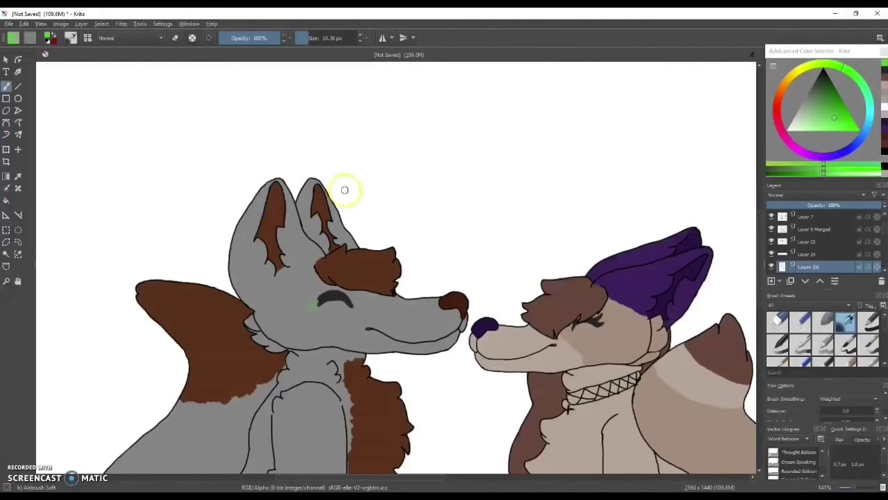
pyautogui.moveTo(717, 303); pyautogui.dragTo(311, 254)
pyautogui.keyDown('ctrl'); pyautogui.click(637, 246); pyautogui.keyUp('ctrl')
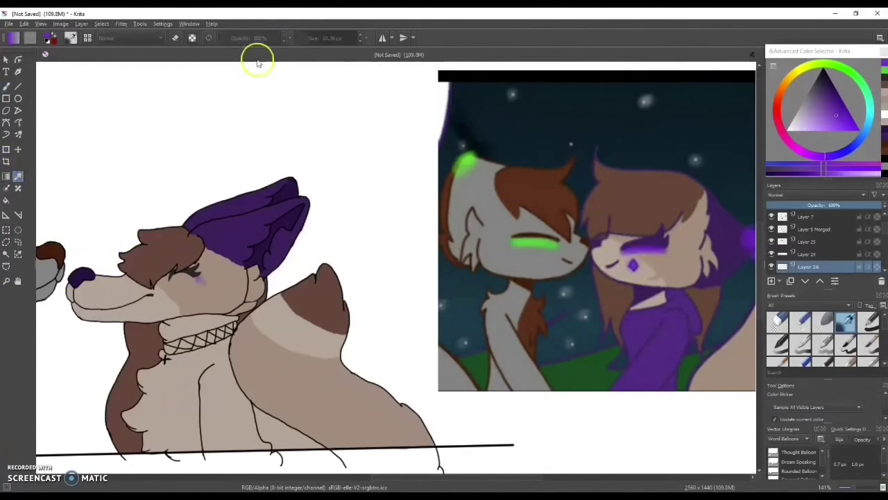
# - Paint a small solid purple diamond on the right fox's cheek below the closed eye
pyautogui.scroll(5, 158, 294)
pyautogui.click(18, 110)
pyautogui.press('b')
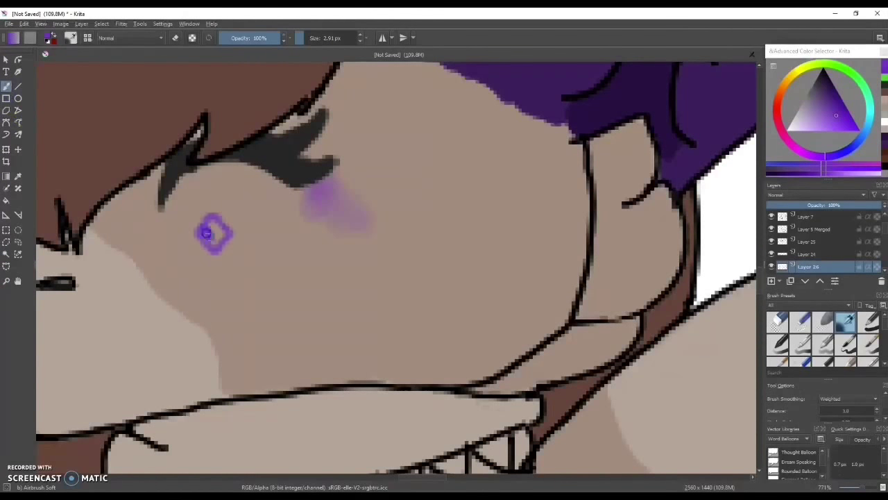
pyautogui.moveTo(204, 204)
pyautogui.mouseDown()
pyautogui.moveTo(234, 243)
pyautogui.moveTo(243, 203)
pyautogui.moveTo(207, 239)
pyautogui.moveTo(230, 211)
pyautogui.mouseUp()
pyautogui.scroll(-6, 230, 210)
pyautogui.scroll(-2, 282, 164)
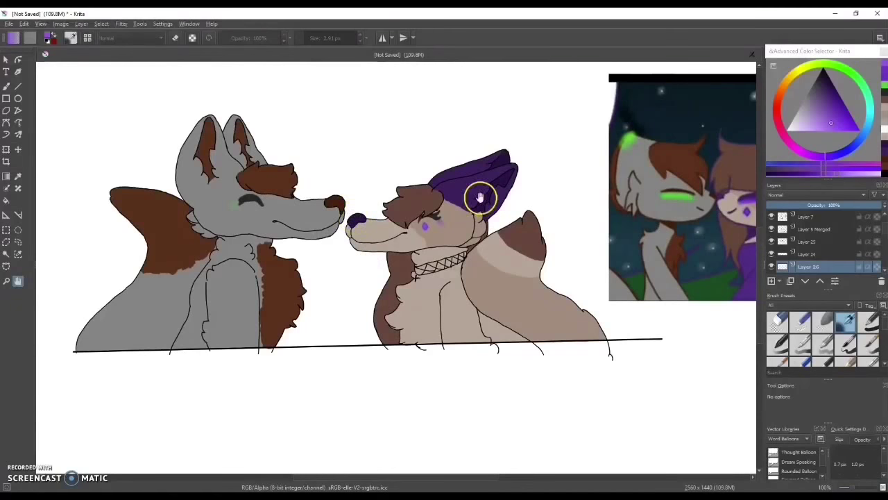
# - Airbrush darker grey shading over the left fox's back, legs, neck, face and ears on a new layer
pyautogui.click(872, 323)
pyautogui.keyDown('ctrl'); pyautogui.click(257, 136); pyautogui.keyUp('ctrl')
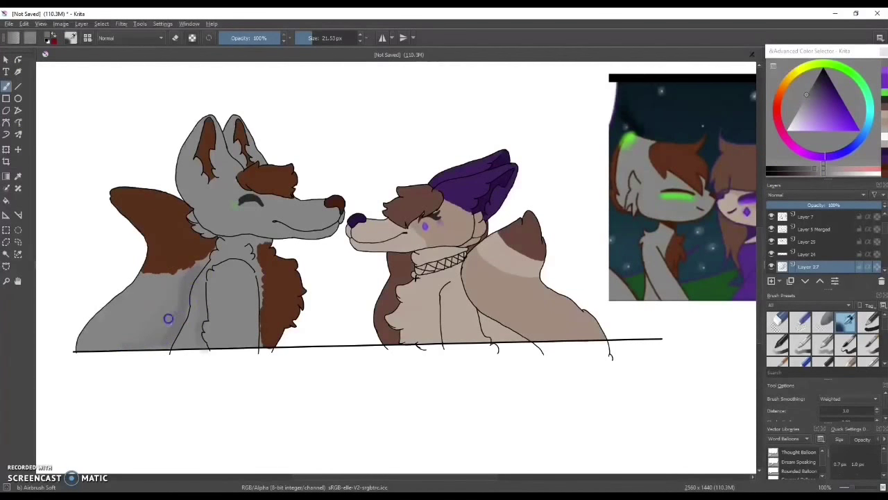
pyautogui.moveTo(226, 279); pyautogui.dragTo(224, 301)
pyautogui.moveTo(98, 339)
pyautogui.mouseDown()
pyautogui.moveTo(98, 329)
pyautogui.moveTo(166, 335)
pyautogui.moveTo(90, 331)
pyautogui.moveTo(104, 336)
pyautogui.mouseUp()
pyautogui.keyDown('ctrl'); pyautogui.click(209, 223); pyautogui.keyUp('ctrl')
pyautogui.moveTo(209, 223)
pyautogui.mouseDown()
pyautogui.moveTo(198, 174)
pyautogui.moveTo(229, 208)
pyautogui.mouseUp()
pyautogui.keyDown('ctrl'); pyautogui.click(188, 159); pyautogui.keyUp('ctrl')
pyautogui.moveTo(188, 159); pyautogui.dragTo(197, 181)
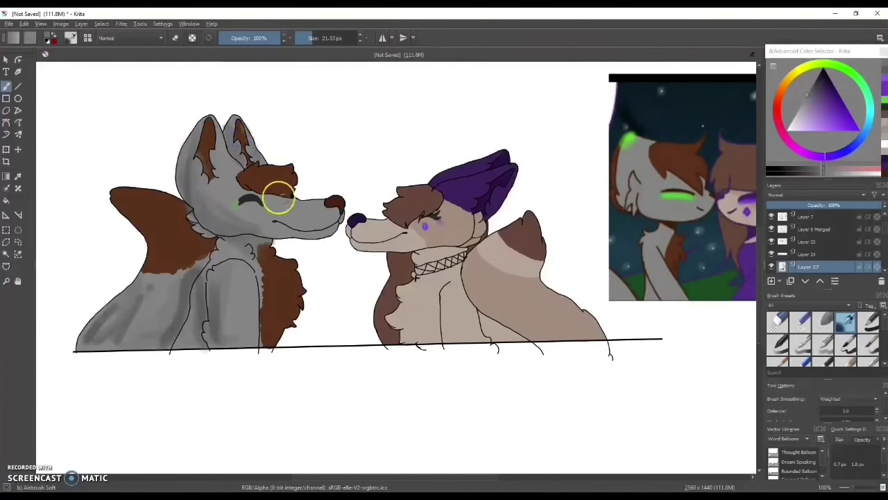
pyautogui.moveTo(277, 199)
pyautogui.mouseDown()
pyautogui.moveTo(305, 222)
pyautogui.moveTo(188, 198)
pyautogui.mouseUp()
# - Smooth the left fox's grey shading across the body, neck and head with the Blender Blur brush
pyautogui.press('/')
pyautogui.moveTo(221, 292)
pyautogui.mouseDown()
pyautogui.moveTo(221, 324)
pyautogui.moveTo(132, 330)
pyautogui.mouseUp()
pyautogui.moveTo(244, 248)
pyautogui.mouseDown()
pyautogui.moveTo(313, 208)
pyautogui.moveTo(239, 165)
pyautogui.mouseUp()
# - Airbrush brown shading on the left fox's tail, hair and chest fur on a new layer and blend it with Blender Blur
pyautogui.press('Insert')
pyautogui.press('/')
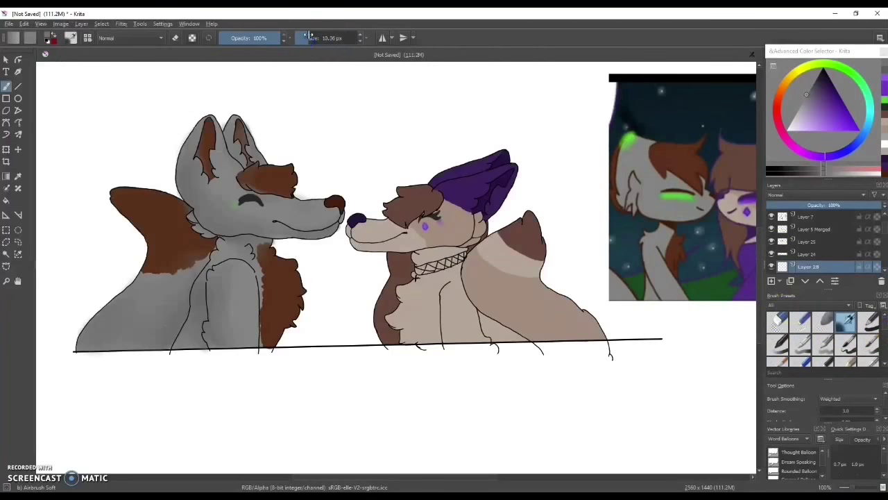
pyautogui.keyDown('ctrl'); pyautogui.click(529, 208); pyautogui.keyUp('ctrl')
pyautogui.moveTo(143, 234)
pyautogui.mouseDown()
pyautogui.moveTo(150, 192)
pyautogui.moveTo(183, 221)
pyautogui.mouseUp()
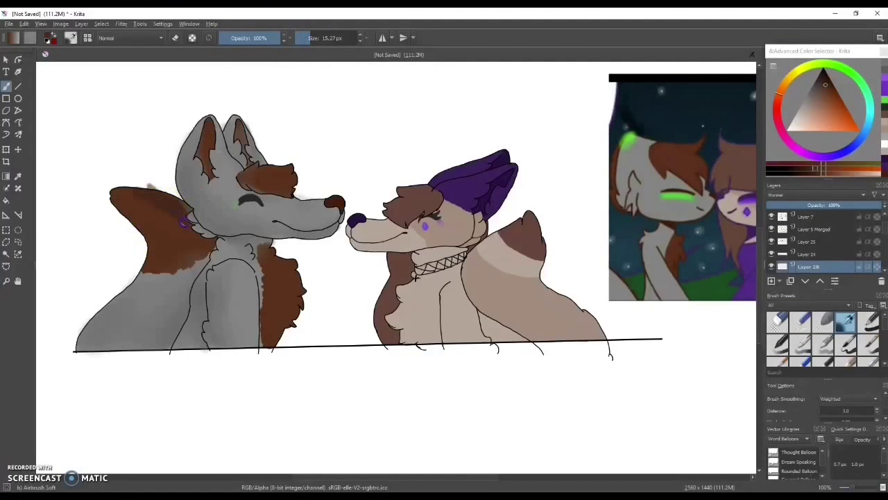
pyautogui.moveTo(267, 244); pyautogui.dragTo(272, 255)
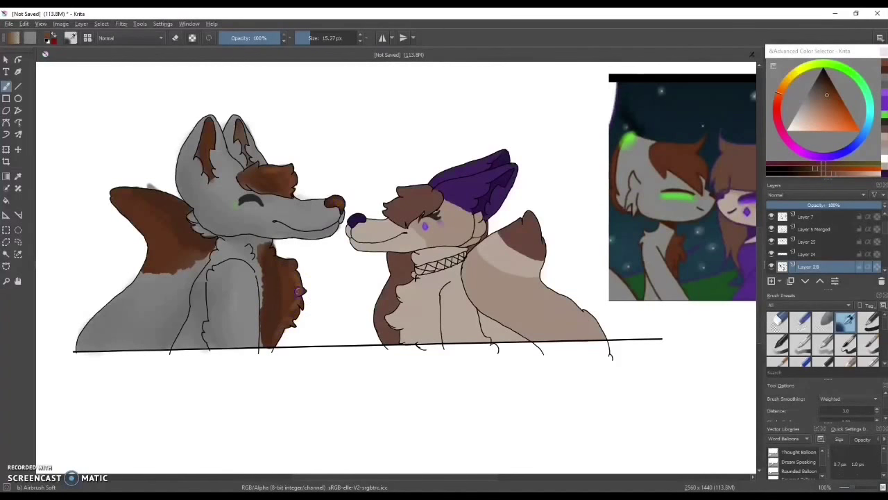
pyautogui.press('/')
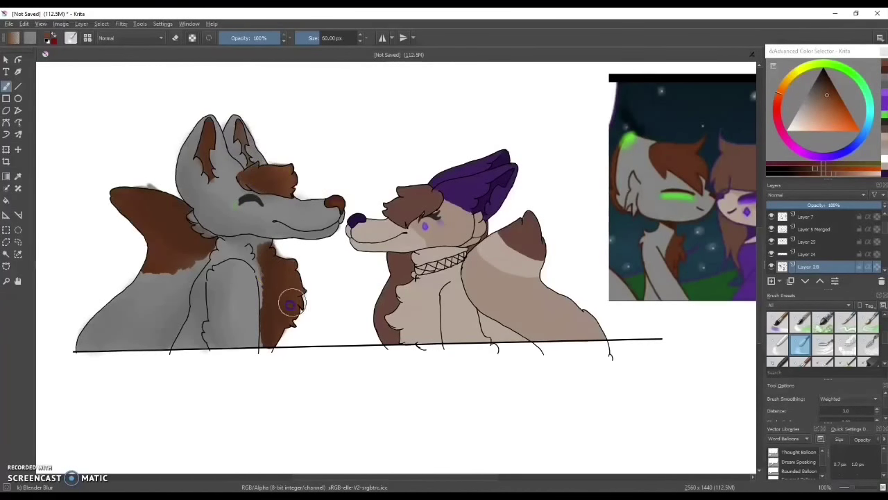
# - Airbrush darker tan shading on the right fox's chest, face and tail on a new layer
pyautogui.keyDown('ctrl'); pyautogui.click(695, 208); pyautogui.keyUp('ctrl')
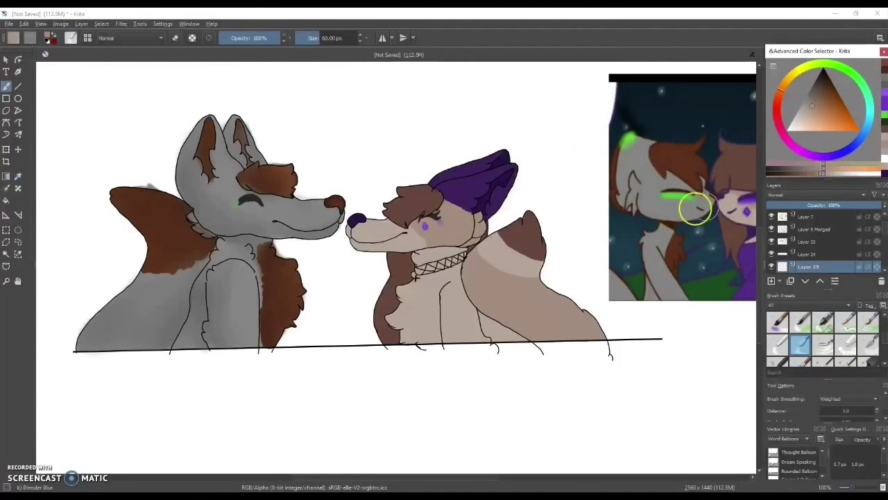
pyautogui.press('/')
pyautogui.moveTo(397, 288)
pyautogui.mouseDown()
pyautogui.moveTo(404, 336)
pyautogui.moveTo(441, 294)
pyautogui.moveTo(447, 265)
pyautogui.moveTo(459, 290)
pyautogui.mouseUp()
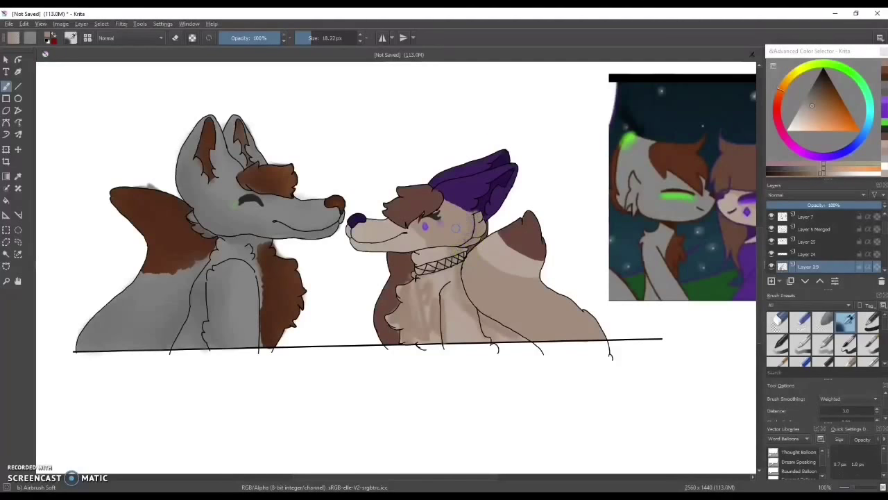
pyautogui.moveTo(432, 238)
pyautogui.mouseDown()
pyautogui.moveTo(476, 297)
pyautogui.moveTo(531, 332)
pyautogui.mouseUp()
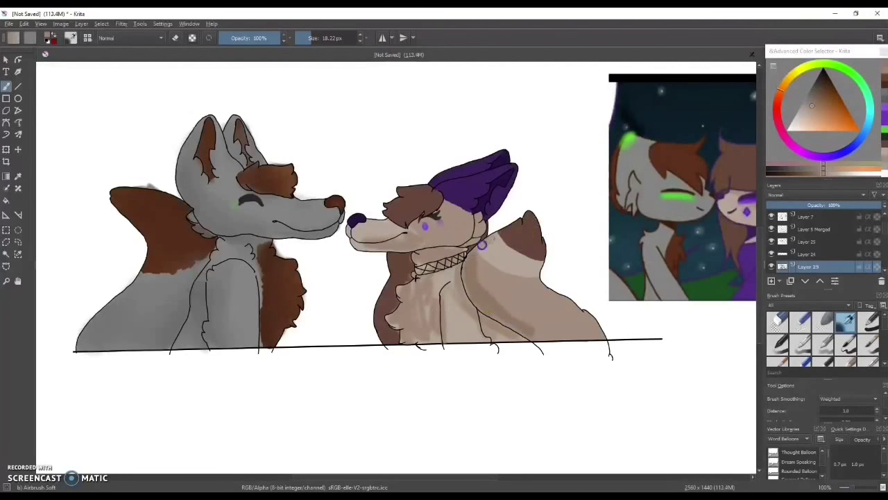
# - Shade the right fox's brown hair, purple ears and brown tail tip with colours sampled from the drawing
pyautogui.keyDown('ctrl'); pyautogui.click(446, 230); pyautogui.keyUp('ctrl')
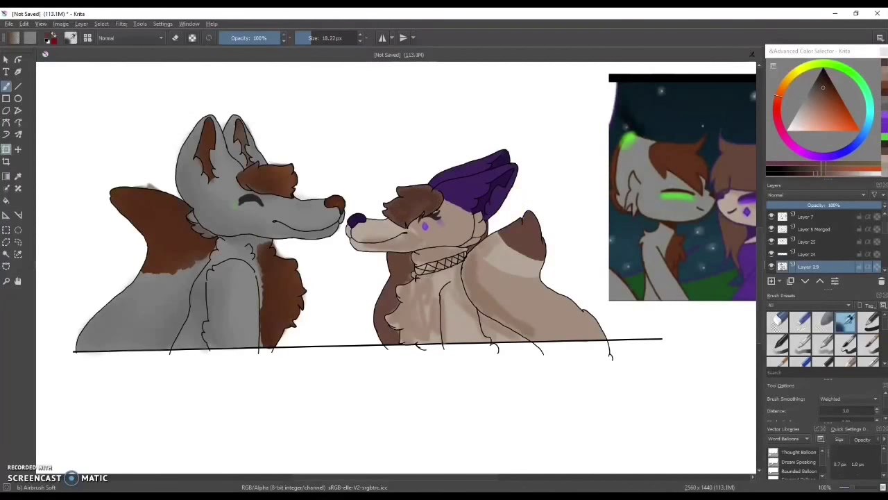
pyautogui.keyDown('ctrl'); pyautogui.click(188, 199); pyautogui.keyUp('ctrl')
pyautogui.keyDown('ctrl'); pyautogui.click(521, 222); pyautogui.keyUp('ctrl')
pyautogui.keyDown('ctrl'); pyautogui.click(540, 246); pyautogui.keyUp('ctrl')
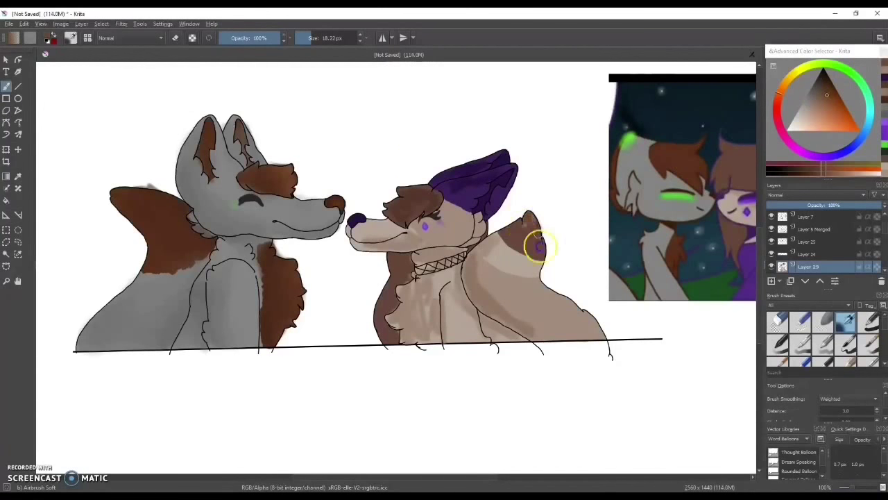
pyautogui.keyDown('ctrl'); pyautogui.click(529, 226); pyautogui.keyUp('ctrl')
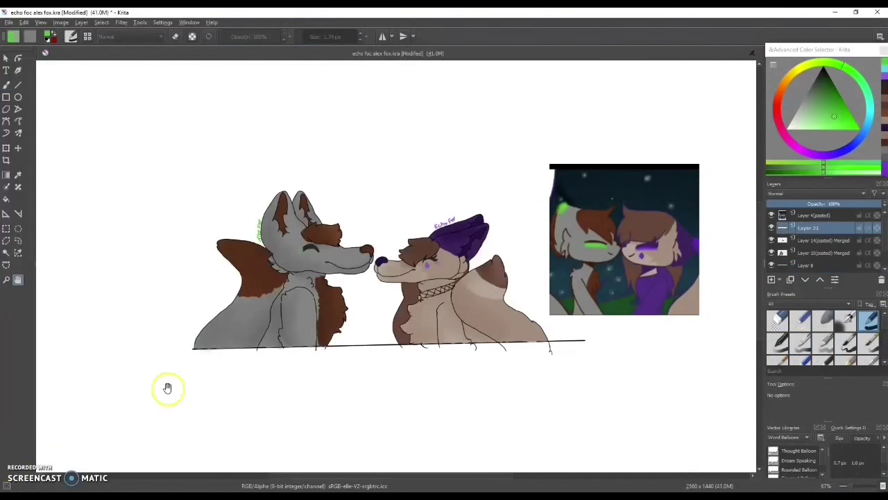
# - Merge the fox drawing and lettering layers down into a single layer
pyautogui.moveTo(167, 387); pyautogui.dragTo(147, 409)
pyautogui.hotkey('ctrl', 'e')
pyautogui.hotkey('ctrl', 'e')
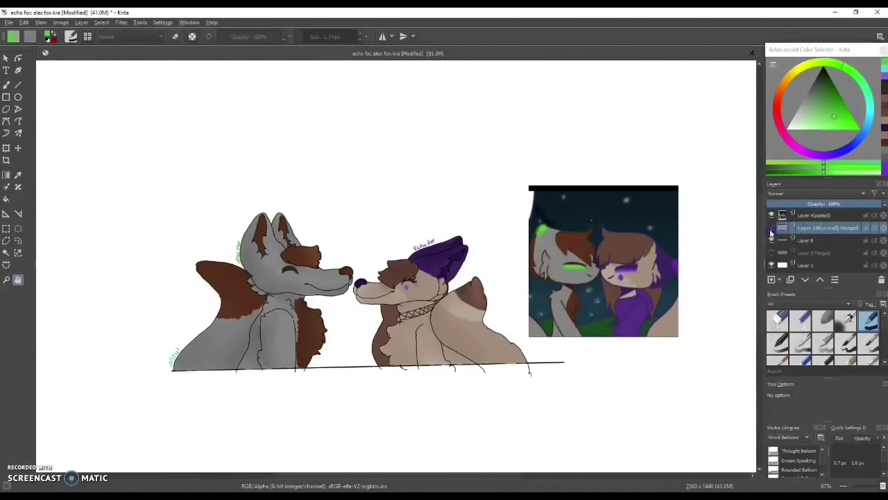
# - Hide the reference picture's layer and draw a purple frame around the two foxes
pyautogui.click(125, 83)
pyautogui.moveTo(152, 126)
pyautogui.mouseDown()
pyautogui.moveTo(278, 125)
pyautogui.moveTo(539, 368)
pyautogui.moveTo(575, 363)
pyautogui.moveTo(557, 363)
pyautogui.mouseUp()
pyautogui.click(771, 215)
pyautogui.hotkey('ctrl', 'z')
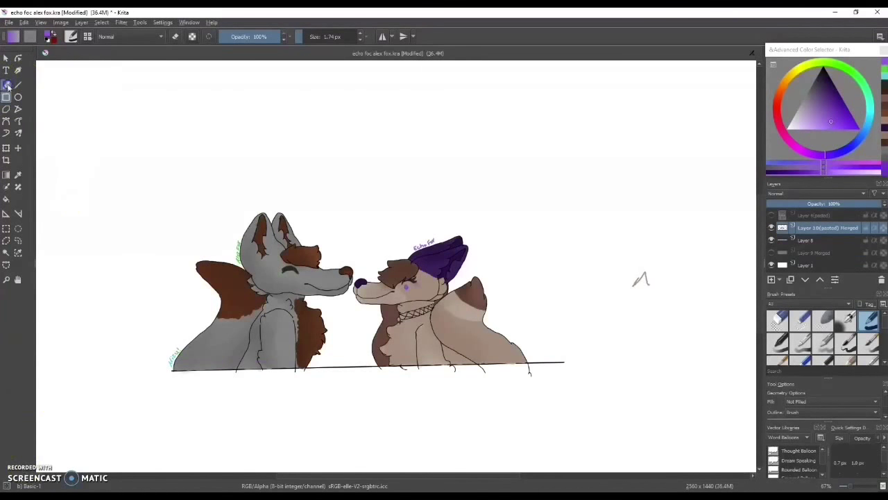
pyautogui.press('b')
pyautogui.moveTo(145, 151); pyautogui.dragTo(154, 187)
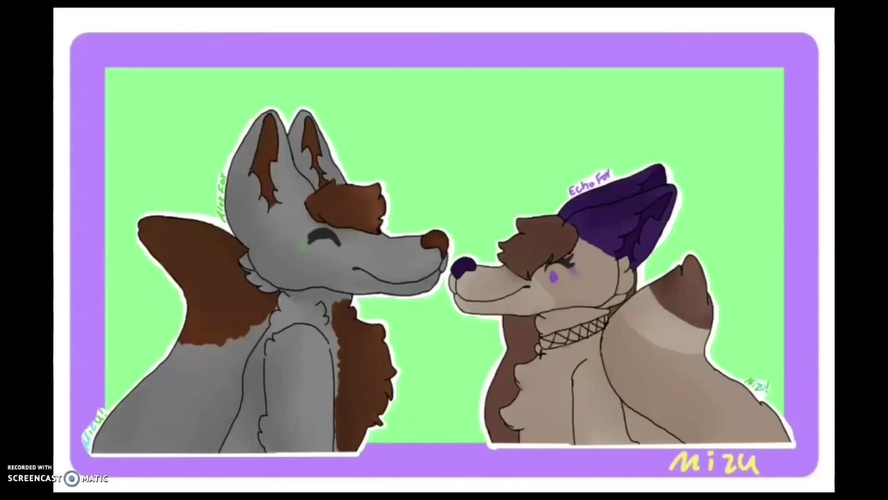